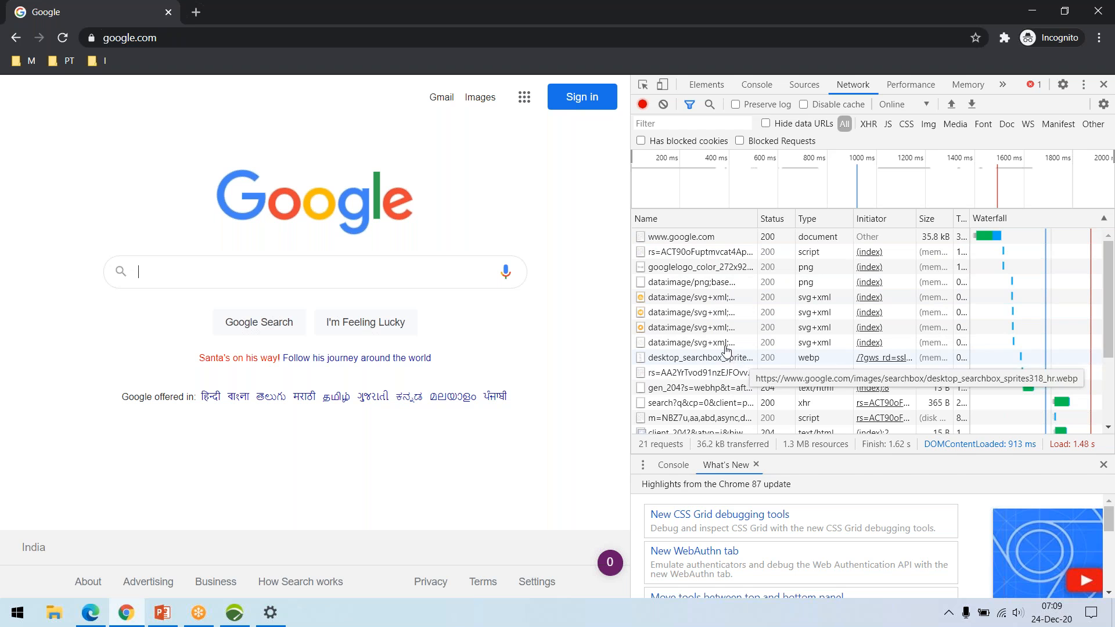
pyautogui.click(735, 244)
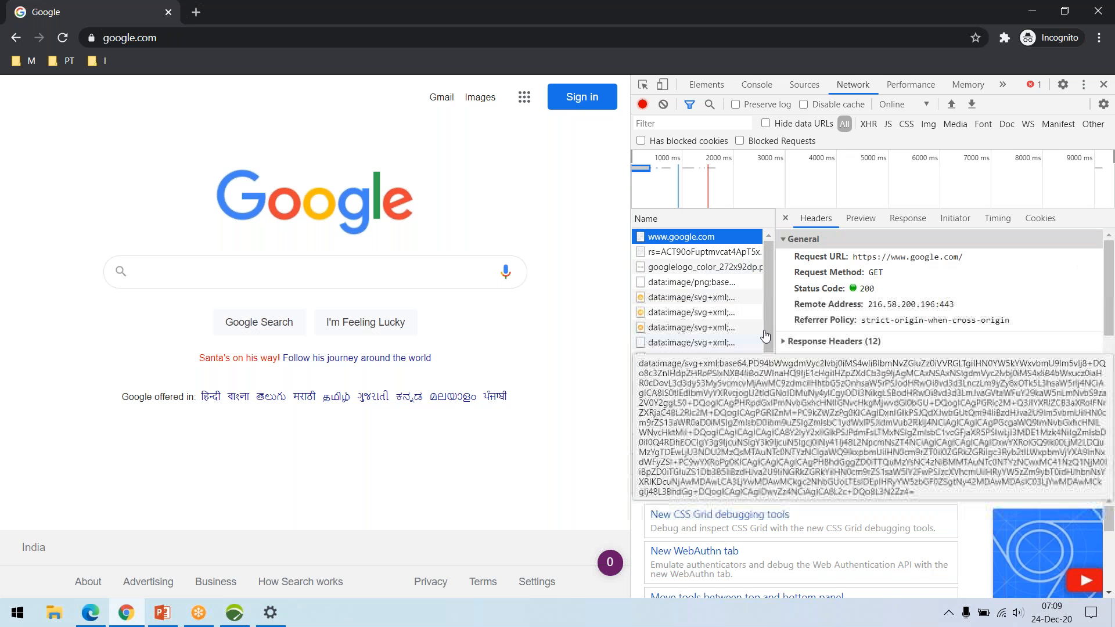
pyautogui.moveTo(794, 320); pyautogui.dragTo(824, 327)
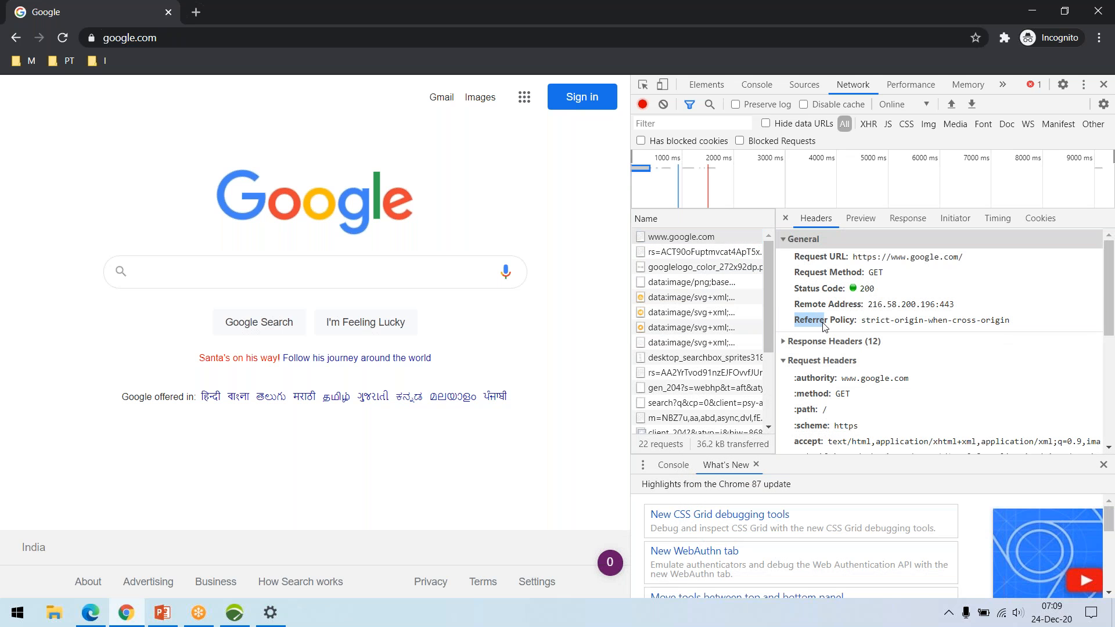
pyautogui.click(824, 327)
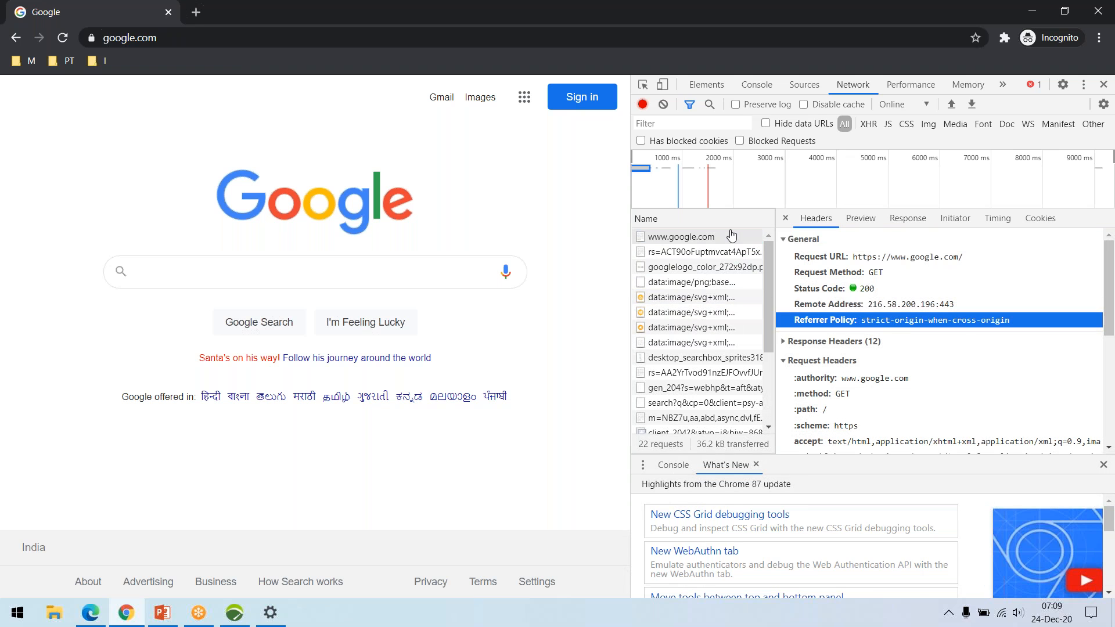
pyautogui.click(685, 238)
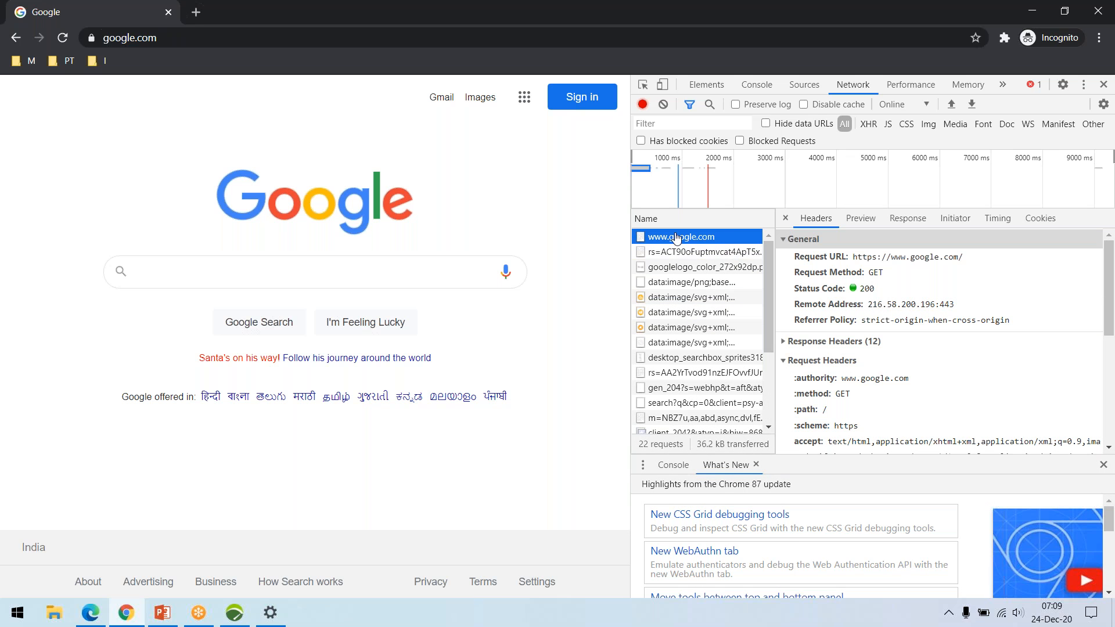
pyautogui.click(909, 219)
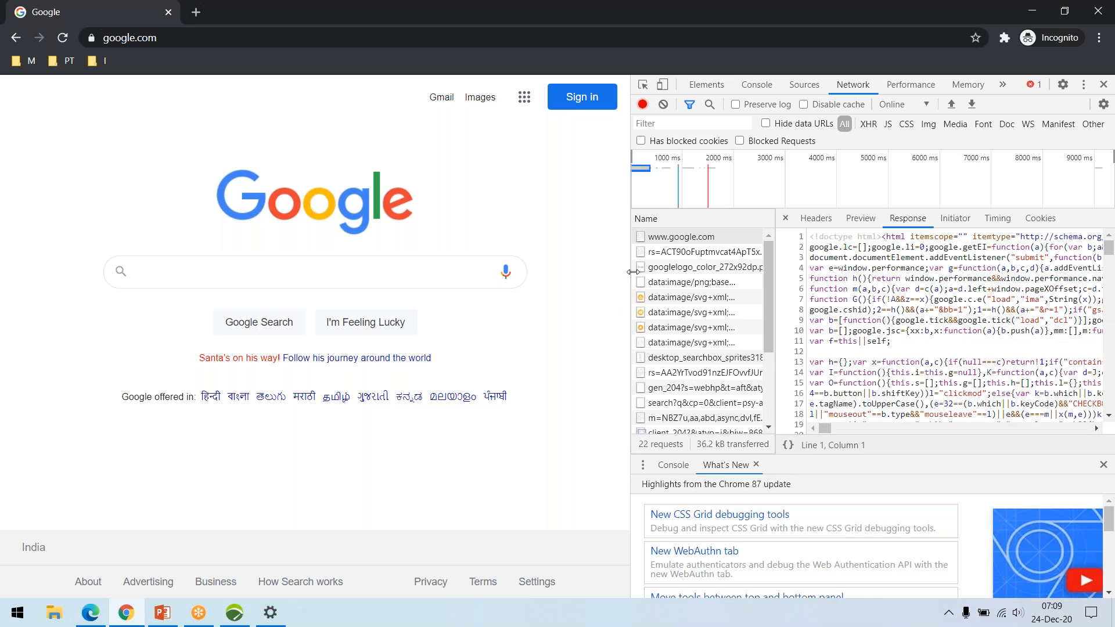
pyautogui.moveTo(633, 272); pyautogui.dragTo(713, 273)
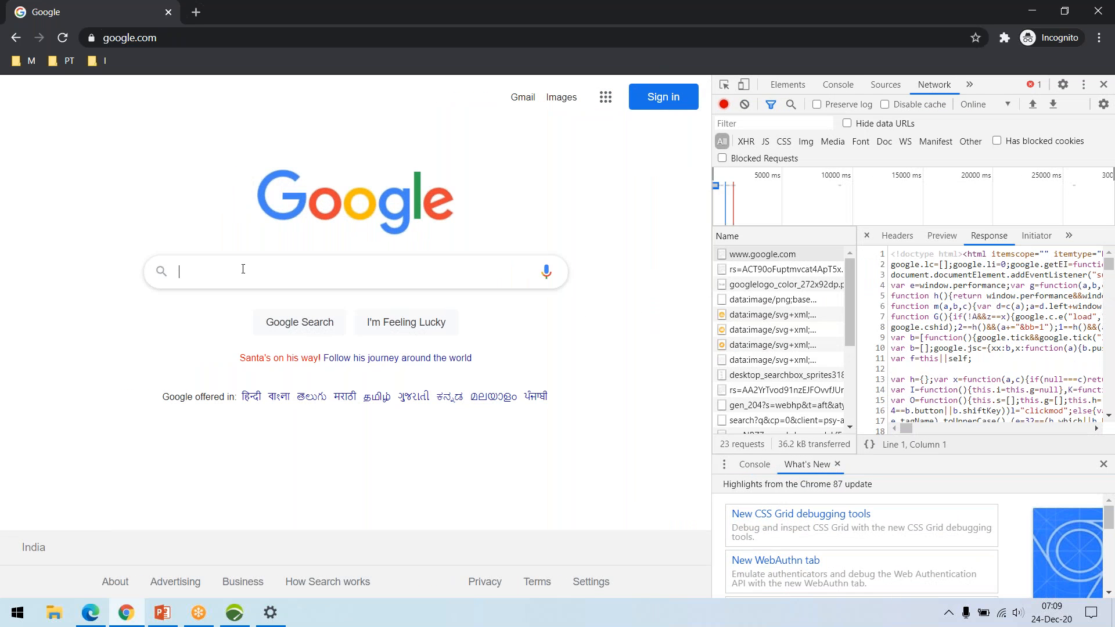
pyautogui.click(622, 253)
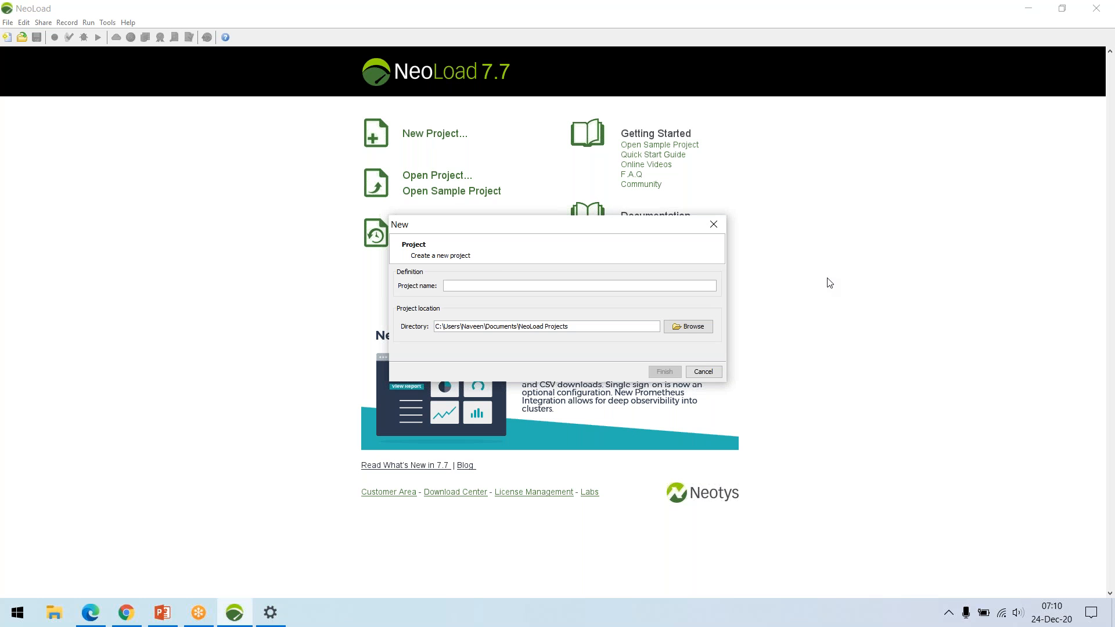
# Create a new NeoLoad project named Demo1 in the default project directory.
pyautogui.write('Demo1')
pyautogui.click(665, 372)
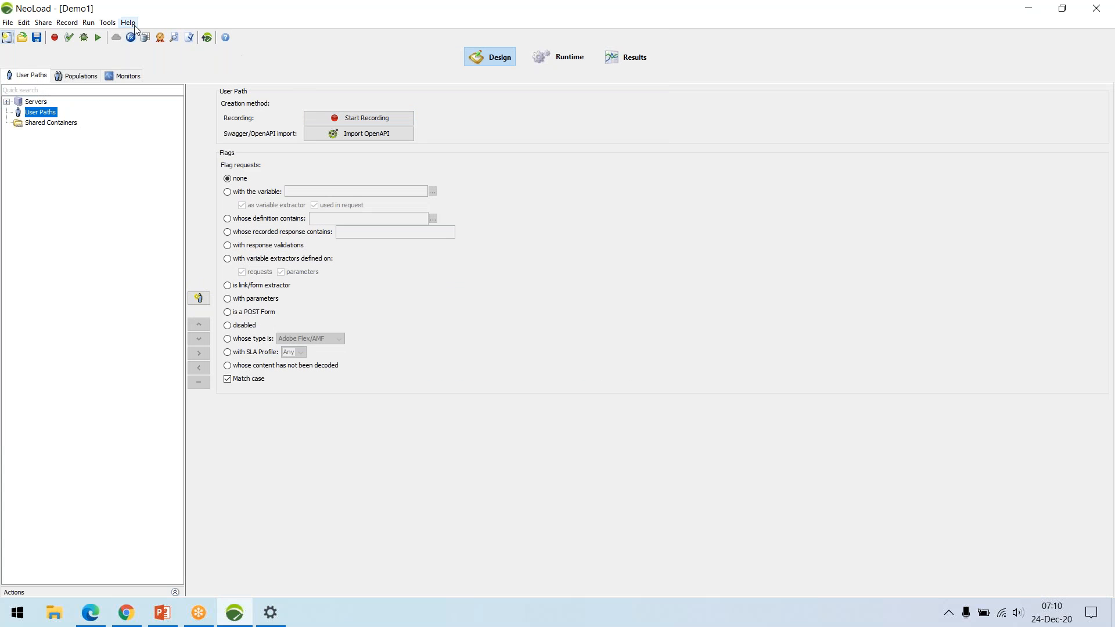
# Check NeoLoad's version and license information.
pyautogui.click(127, 23)
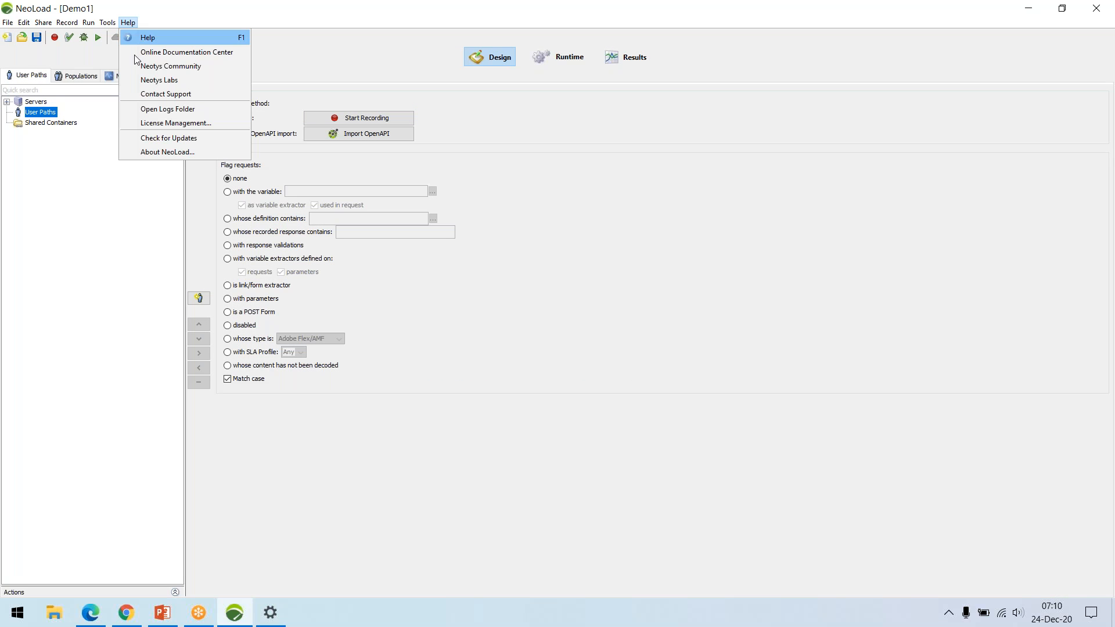
pyautogui.click(152, 152)
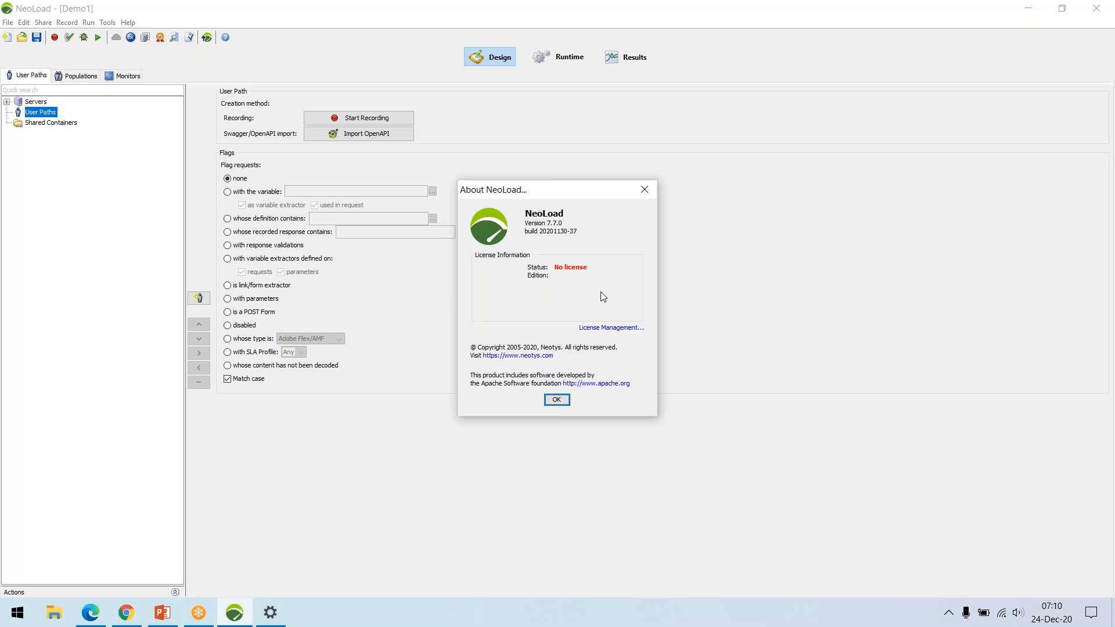
pyautogui.click(556, 400)
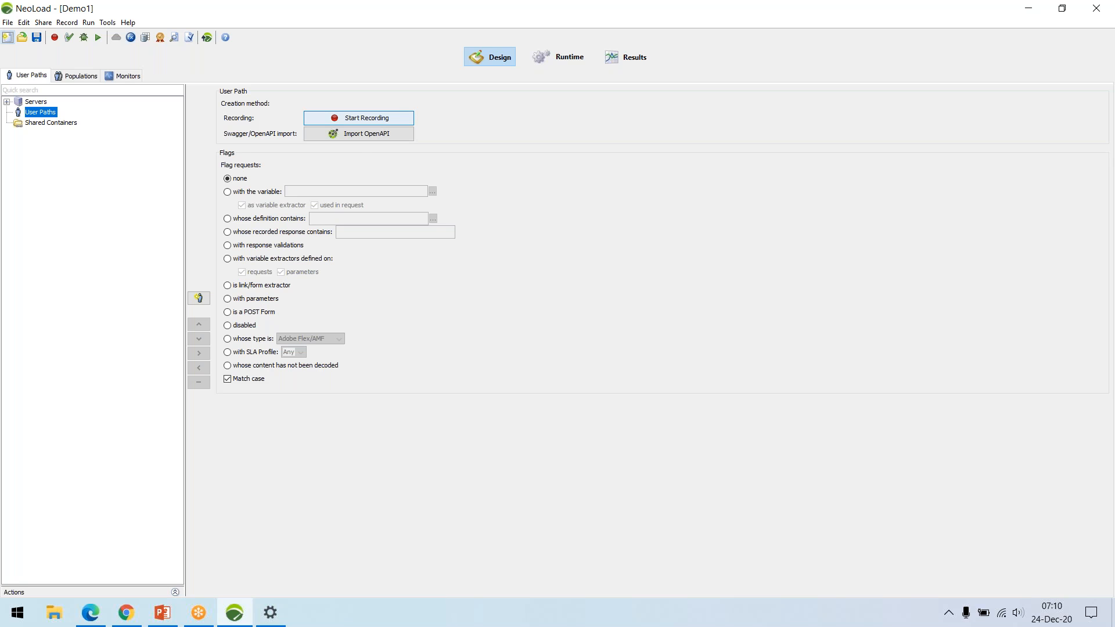
# Start recording a user path named UserPath into Actions with Internet Explorer as the client, after reviewing the advanced recording options.
pyautogui.click(380, 119)
pyautogui.moveTo(511, 185); pyautogui.dragTo(534, 173)
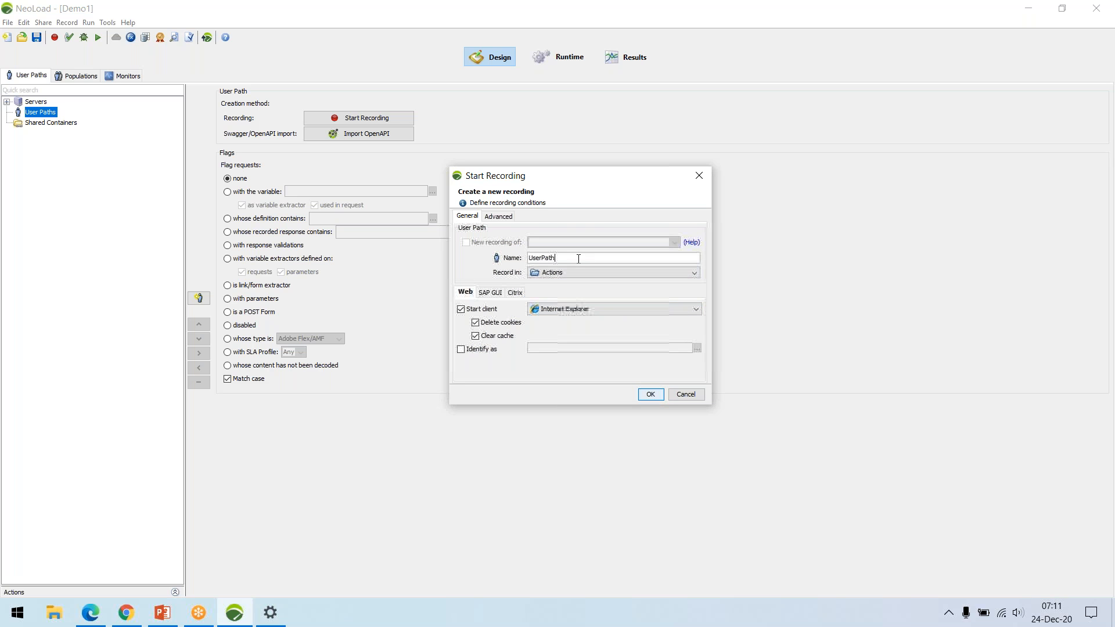
pyautogui.moveTo(579, 258); pyautogui.dragTo(529, 257)
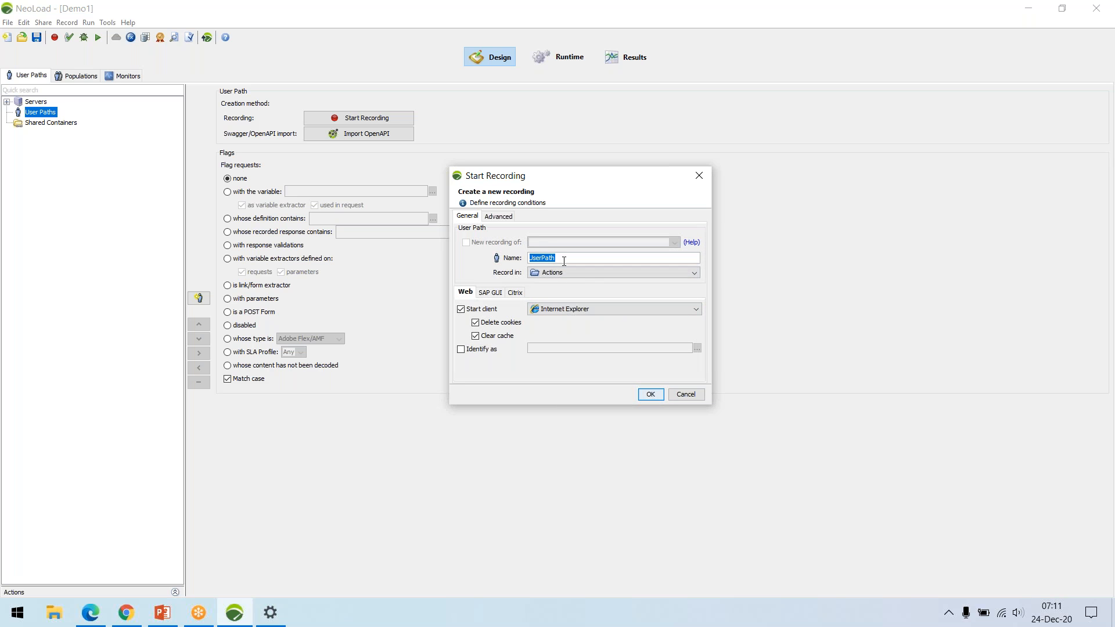
pyautogui.click(563, 258)
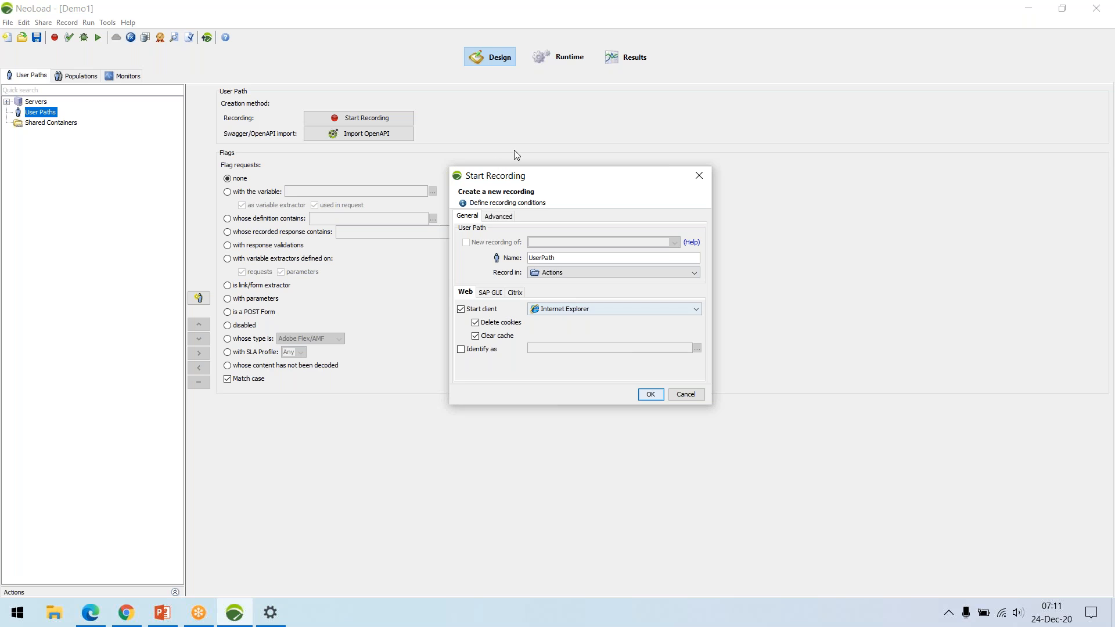
pyautogui.click(499, 217)
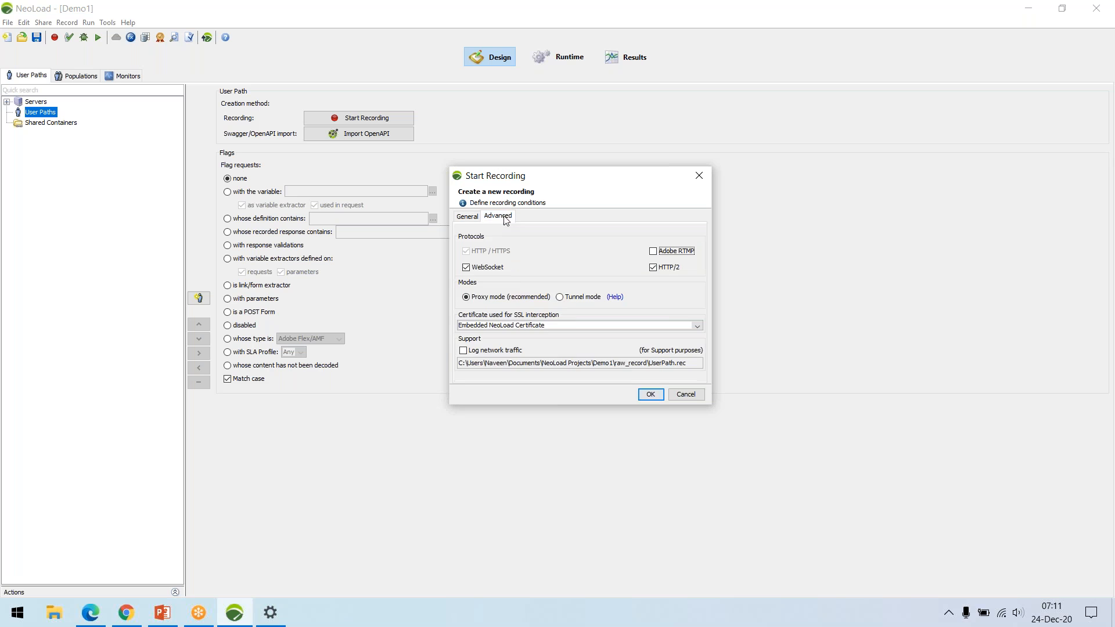
pyautogui.click(468, 217)
pyautogui.click(650, 395)
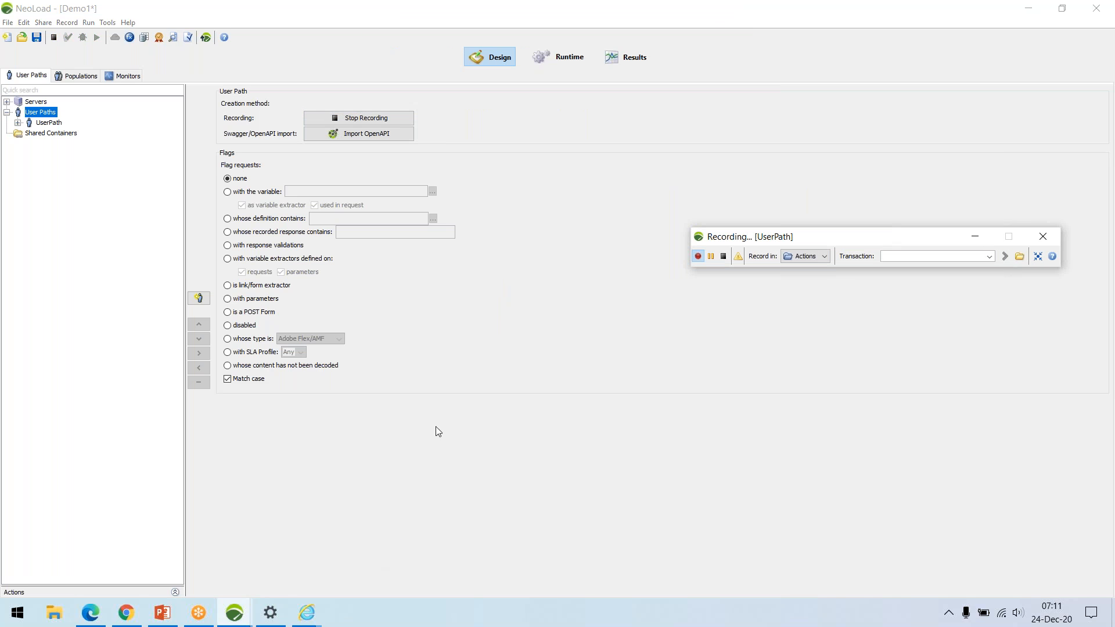
# Switch to the Internet Explorer window opened for the recording and close its insecure-site tab.
pyautogui.moveTo(885, 240); pyautogui.dragTo(901, 227)
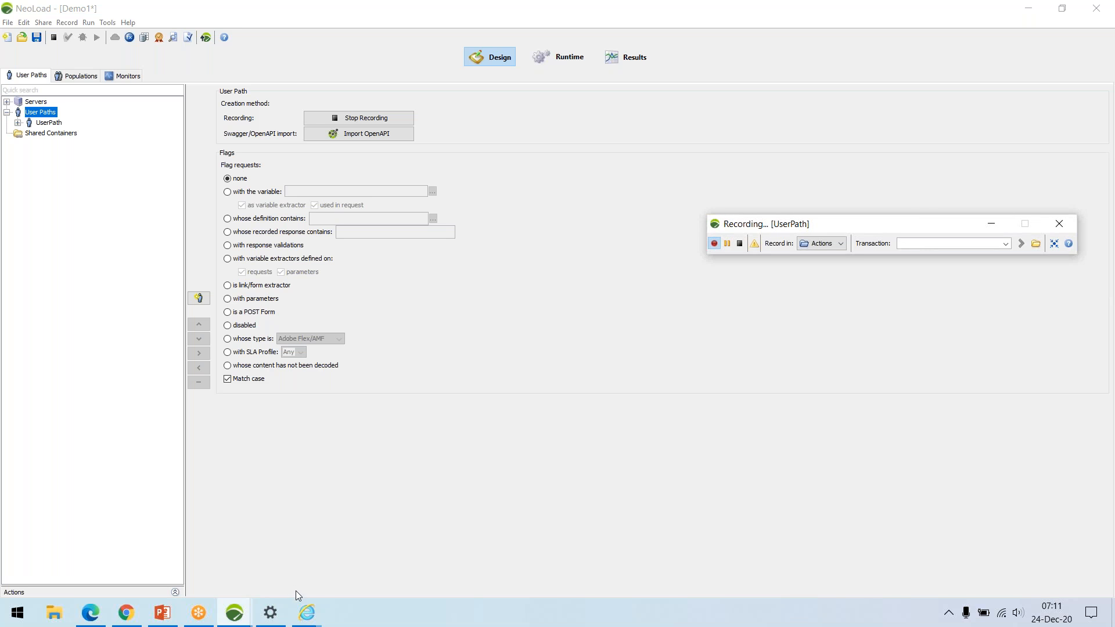
pyautogui.click(306, 613)
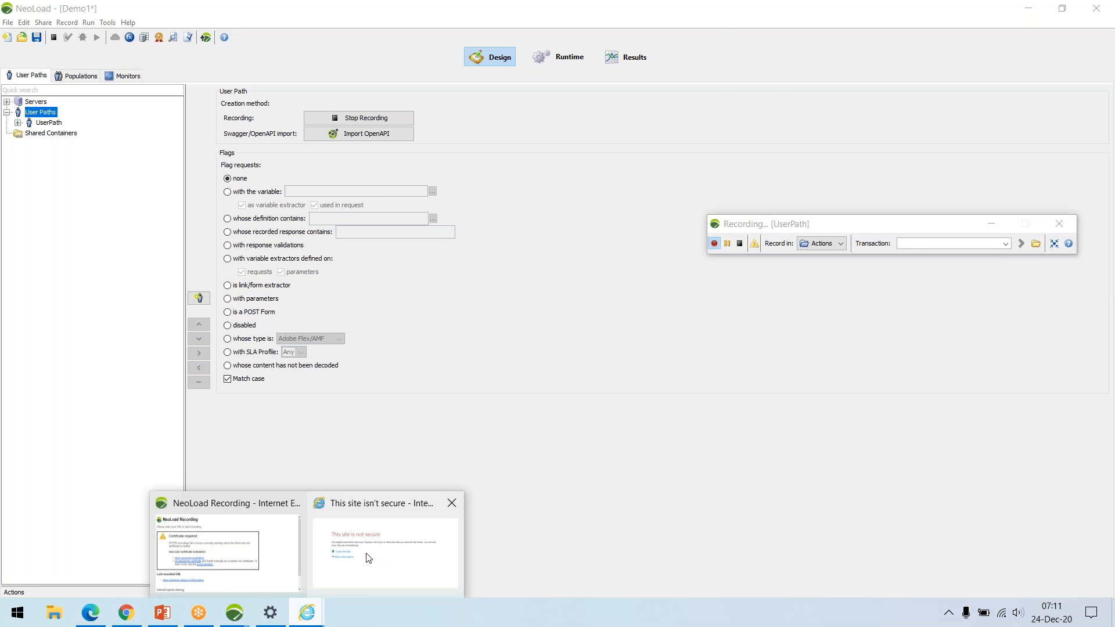
pyautogui.click(368, 558)
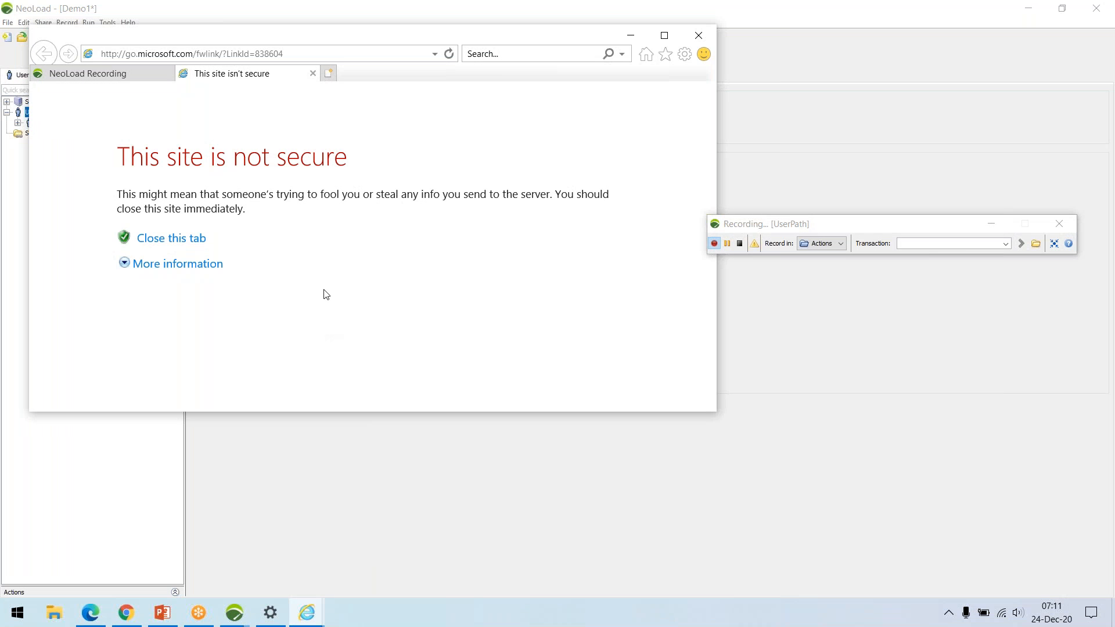
pyautogui.click(313, 73)
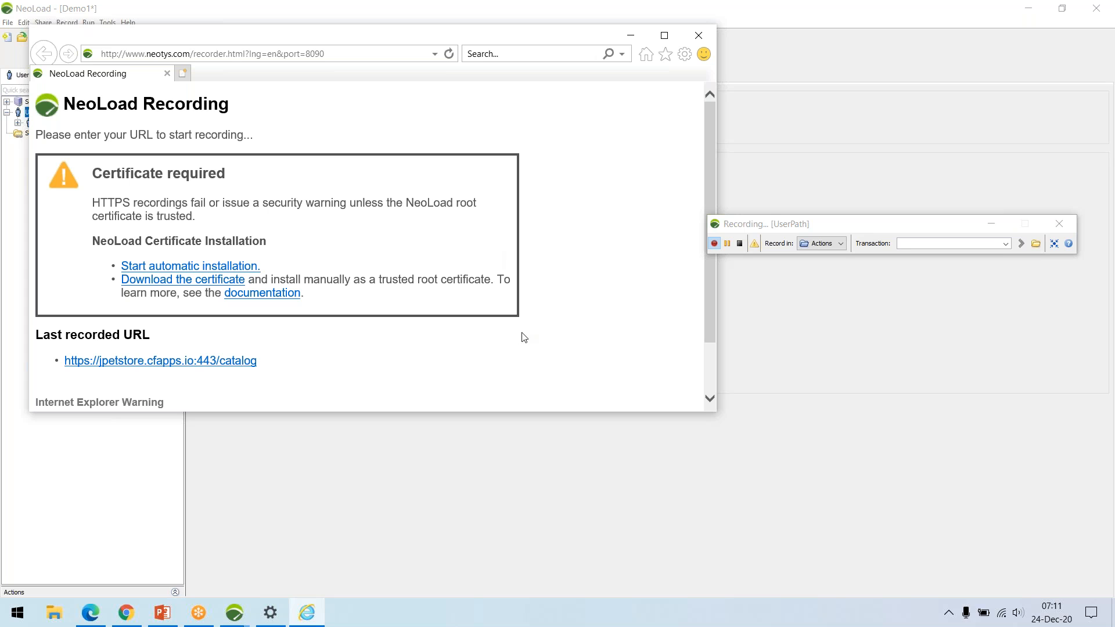
# Name the transaction Launch and open the last recorded JPetStore catalog URL, continuing past the certificate warning.
pyautogui.click(904, 243)
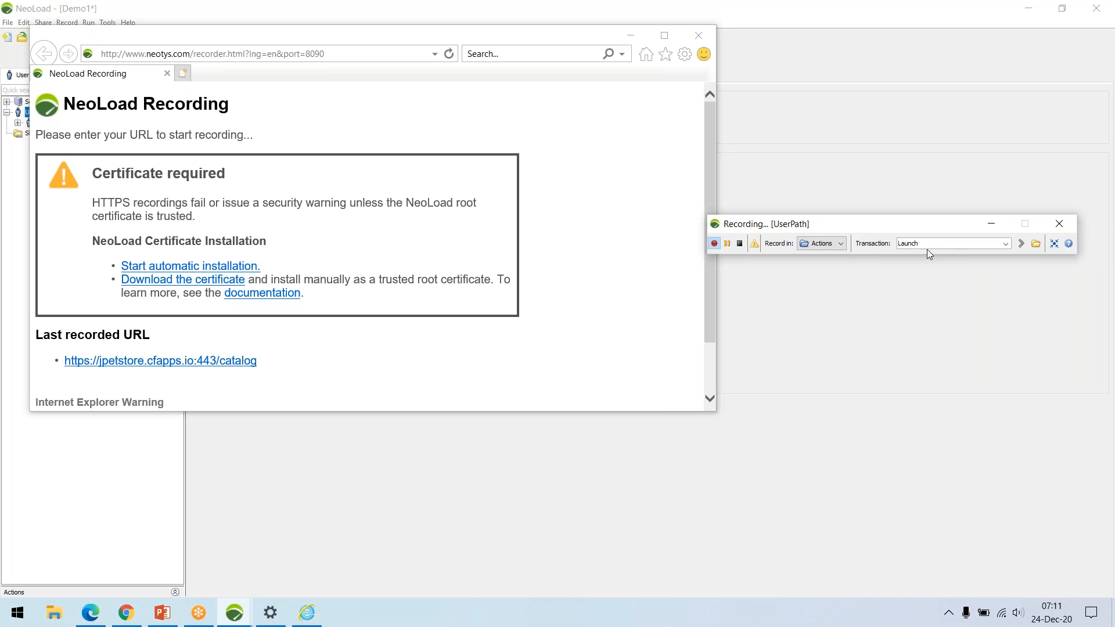
pyautogui.moveTo(935, 223); pyautogui.dragTo(943, 207)
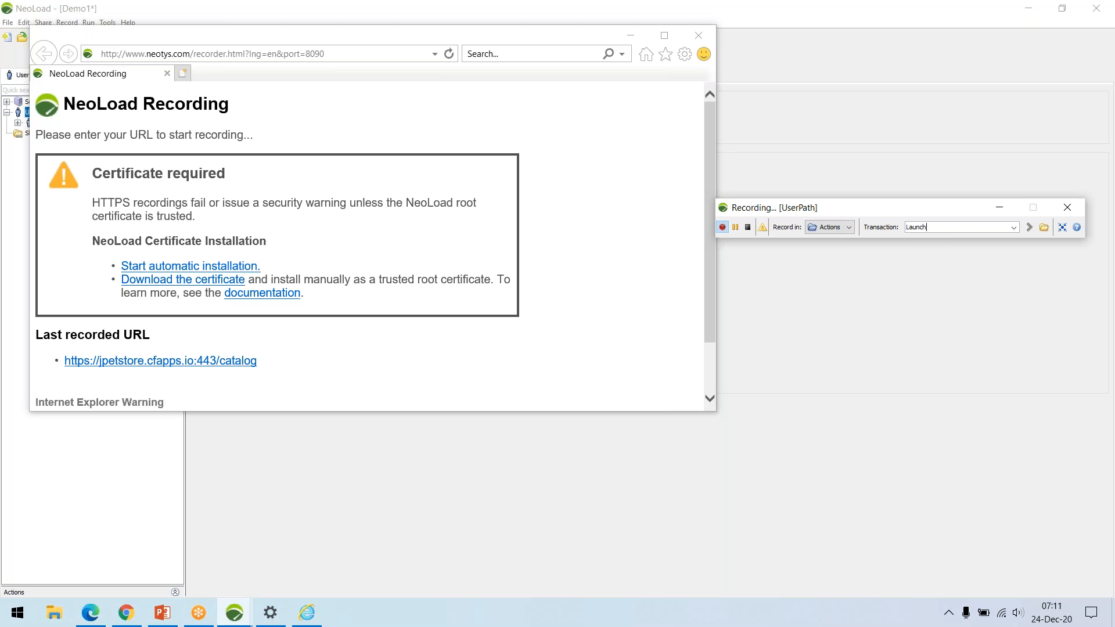
pyautogui.click(238, 362)
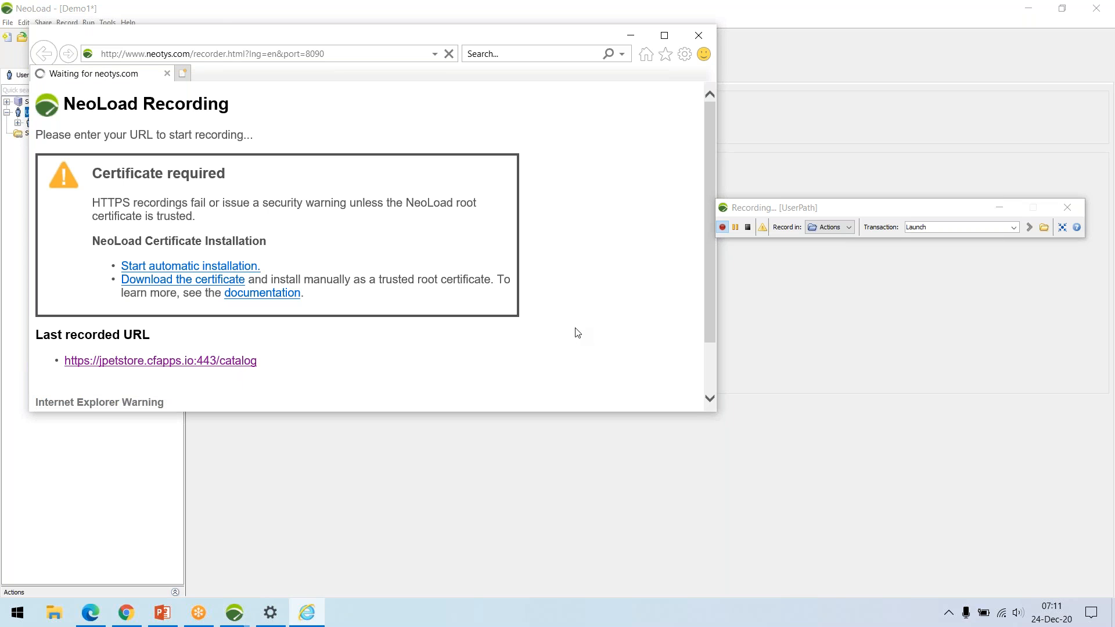
pyautogui.click(664, 35)
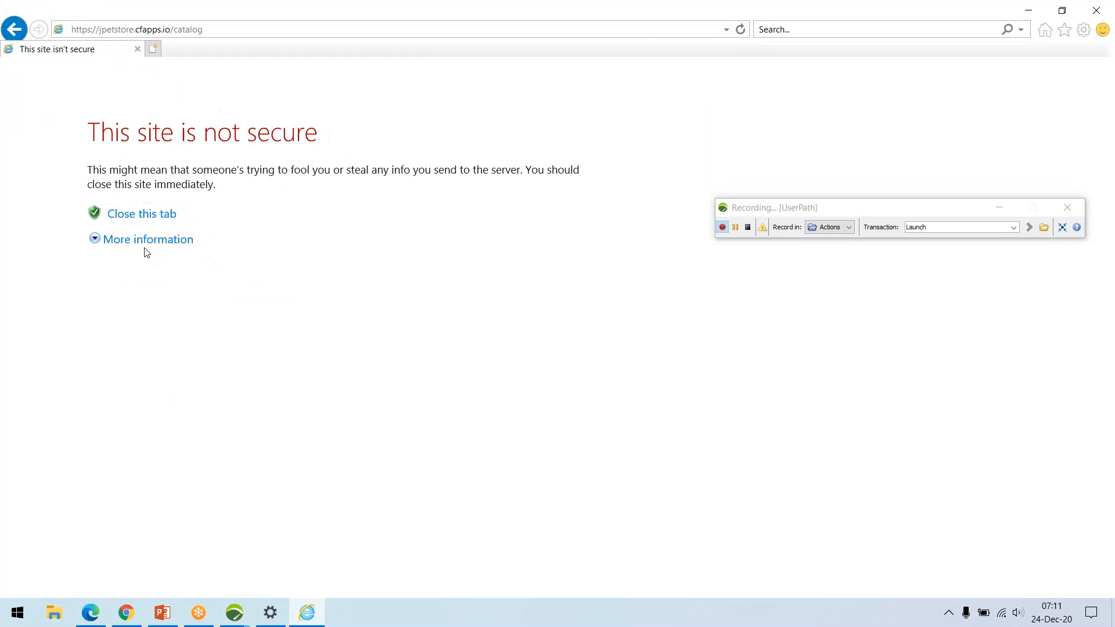
pyautogui.click(145, 249)
pyautogui.click(179, 326)
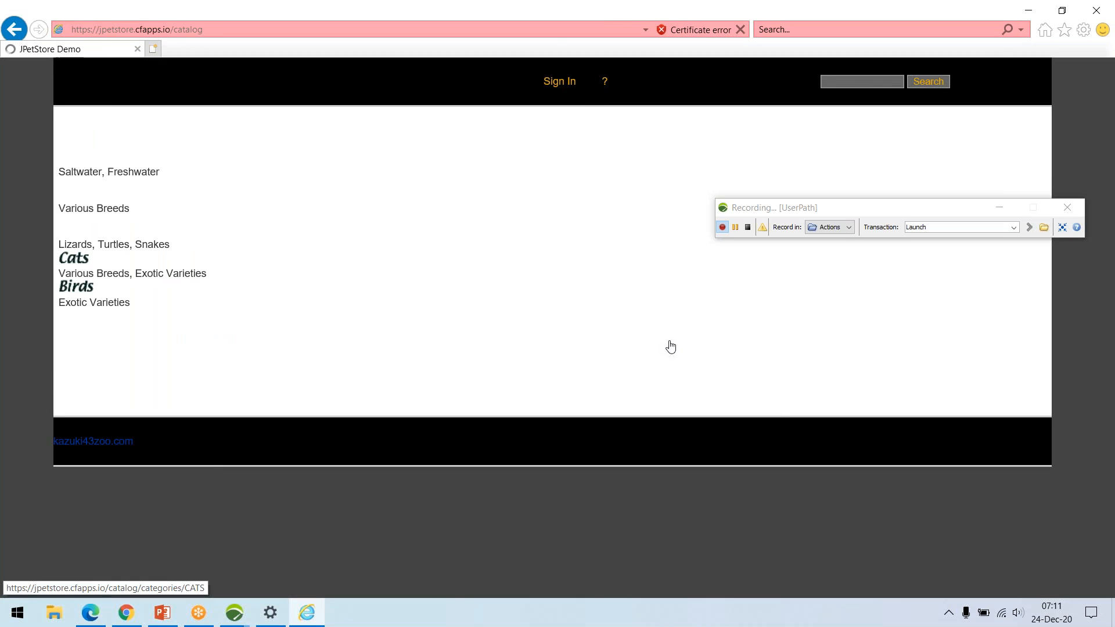
# Start a transaction named Click Fish and open the store's Fish category.
pyautogui.moveTo(844, 214); pyautogui.dragTo(842, 165)
pyautogui.doubleClick(928, 182)
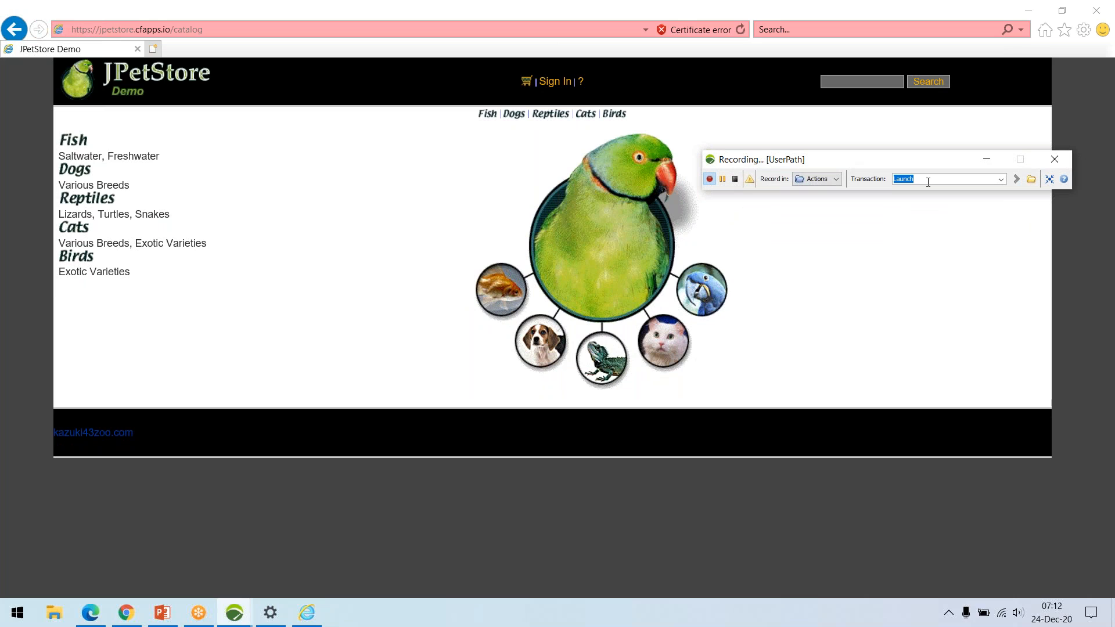
pyautogui.write('Click Fish')
pyautogui.press('Return')
pyautogui.click(78, 144)
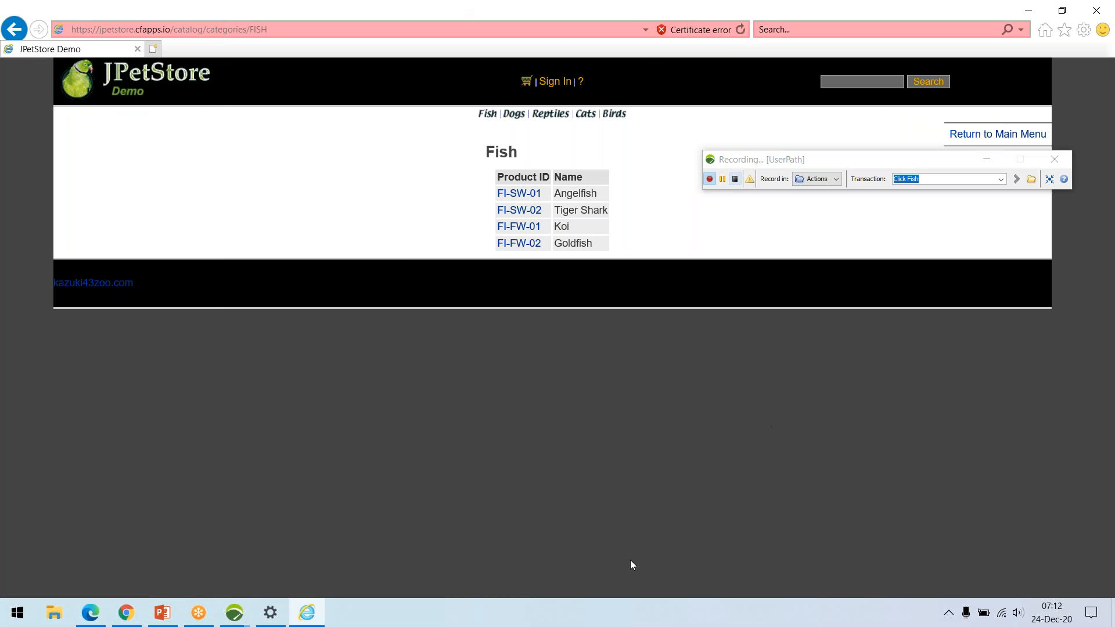
# Start a transaction named Click AngelFish and open product FI-SW-01.
pyautogui.click(932, 180)
pyautogui.write('Click Angel')
pyautogui.press('Return')
pyautogui.click(518, 194)
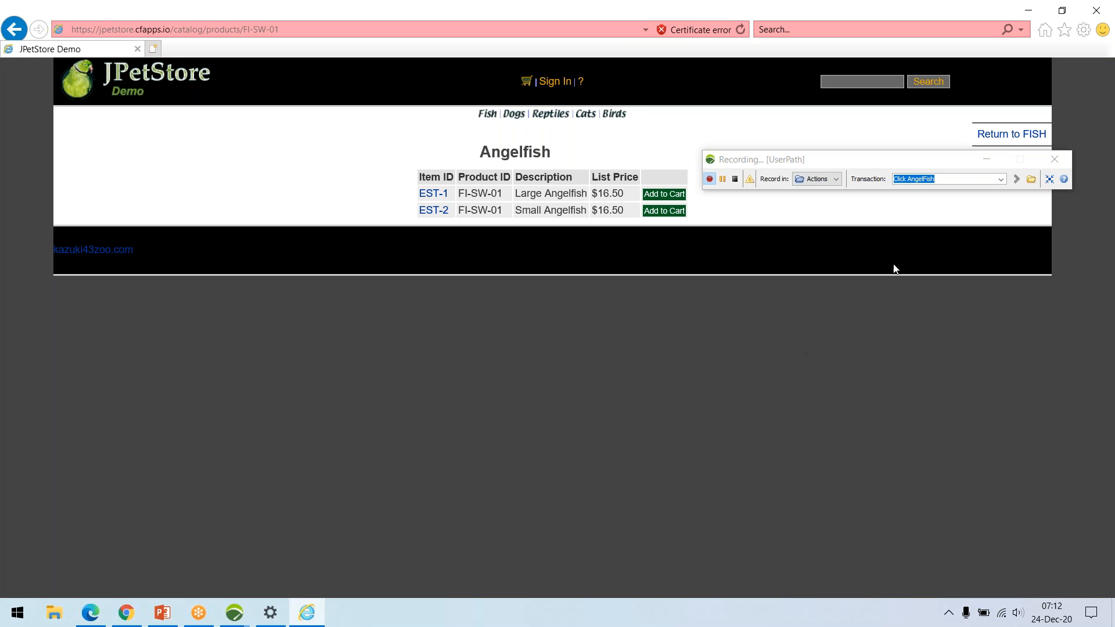
# Start a transaction named Select Item and open the large angelfish item EST-1.
pyautogui.doubleClick(944, 180)
pyautogui.tripleClick(944, 180)
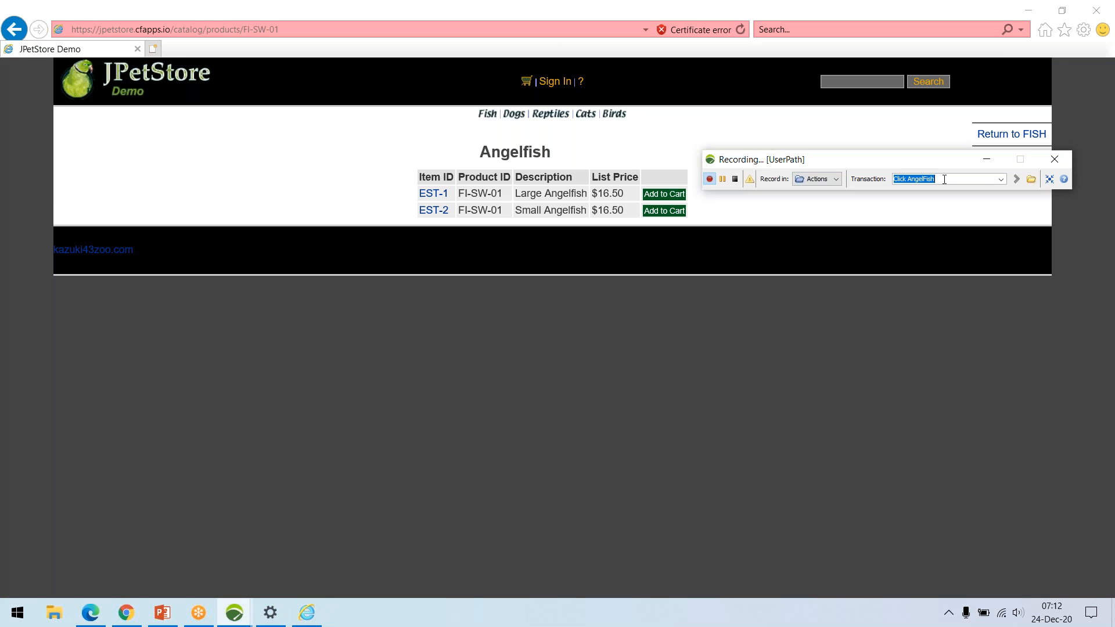
pyautogui.write('Select Item')
pyautogui.press('Return')
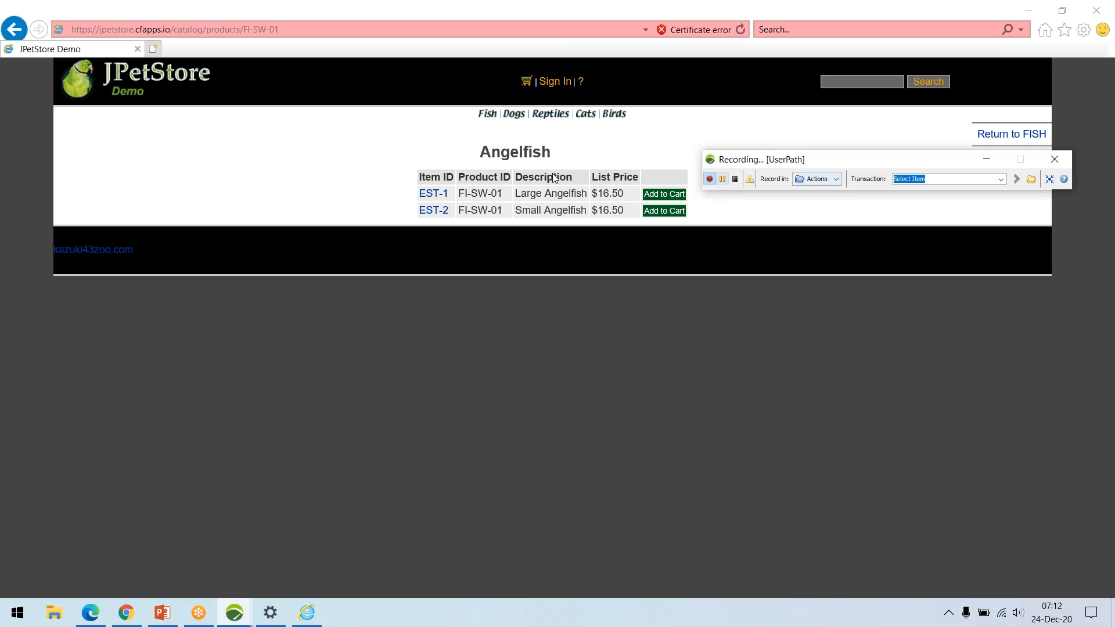
pyautogui.click(433, 193)
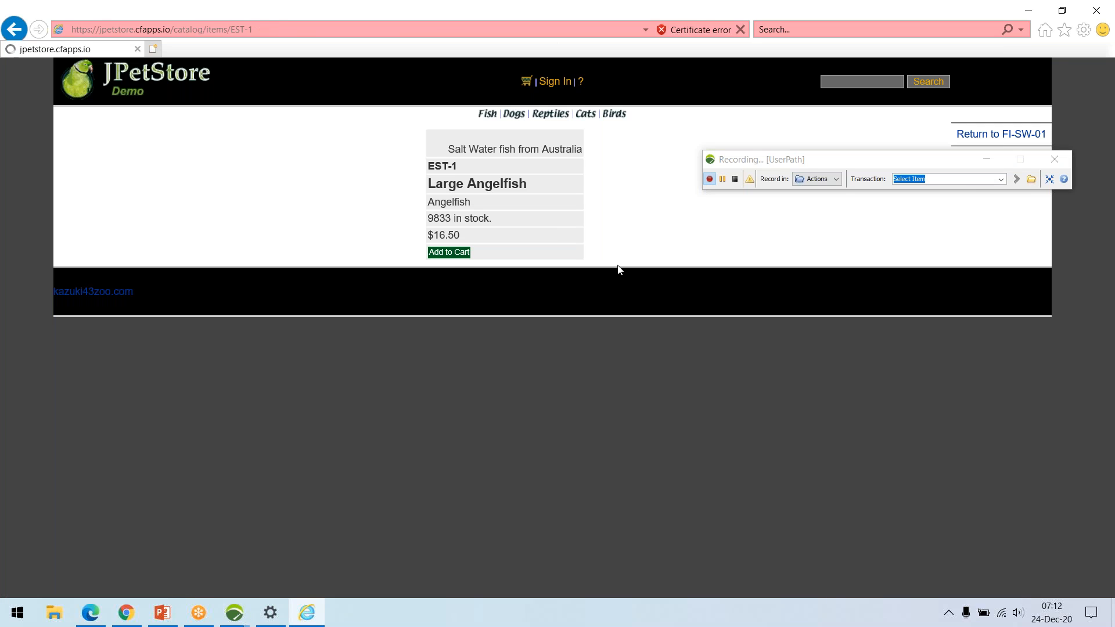
# Start a transaction named Homepage and return to the JPetStore main catalog page.
pyautogui.click(933, 180)
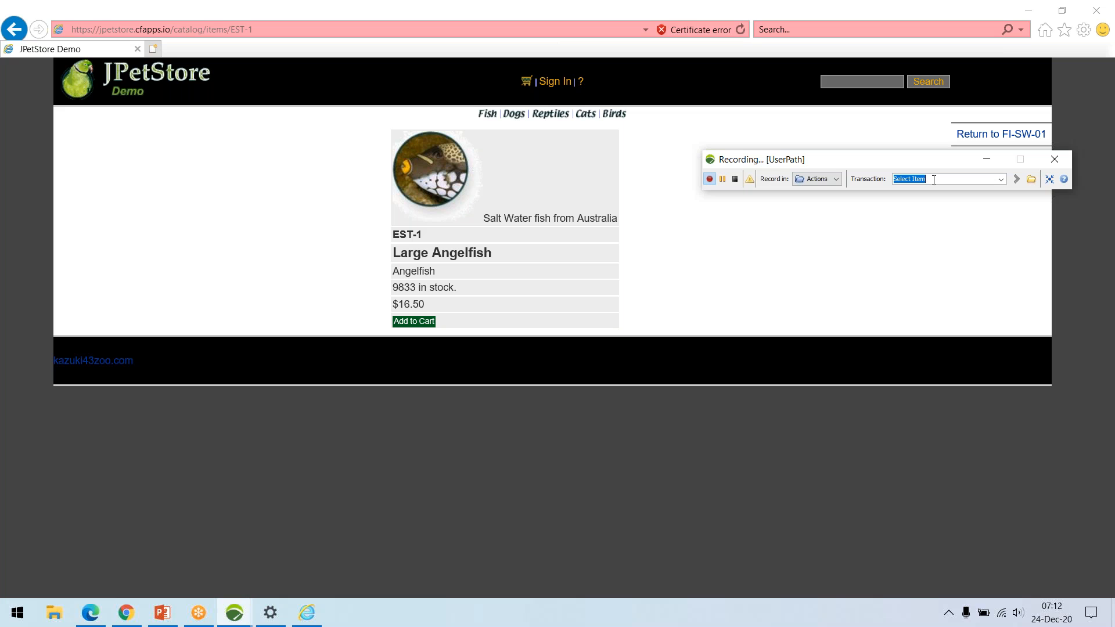
pyautogui.write('Homepage')
pyautogui.press('Return')
pyautogui.click(121, 83)
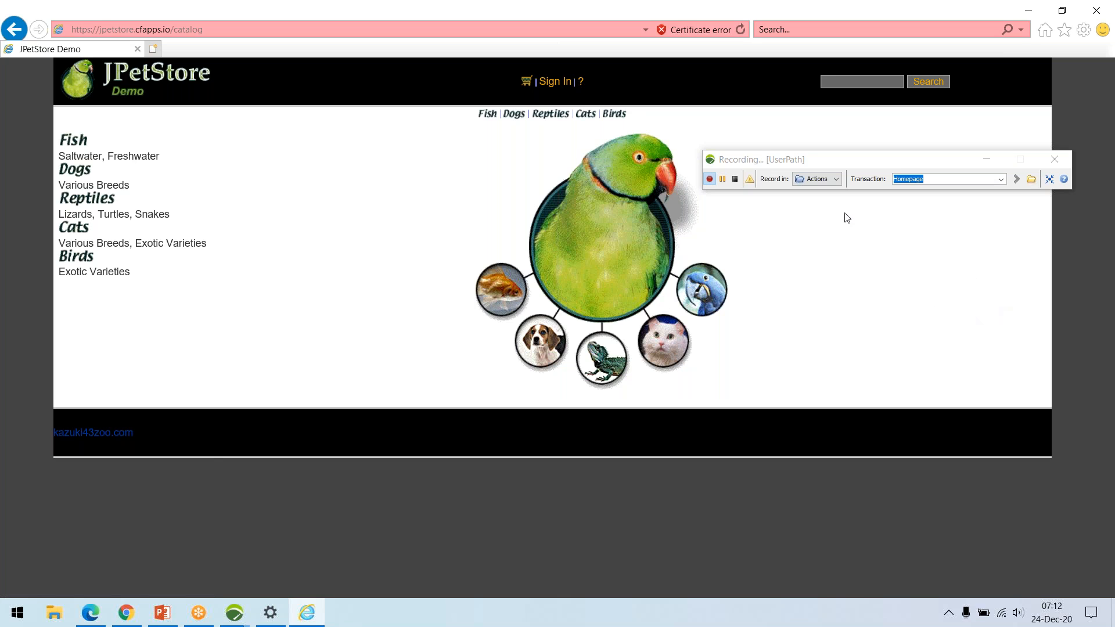
# Stop the user path recording.
pyautogui.moveTo(881, 164); pyautogui.dragTo(893, 164)
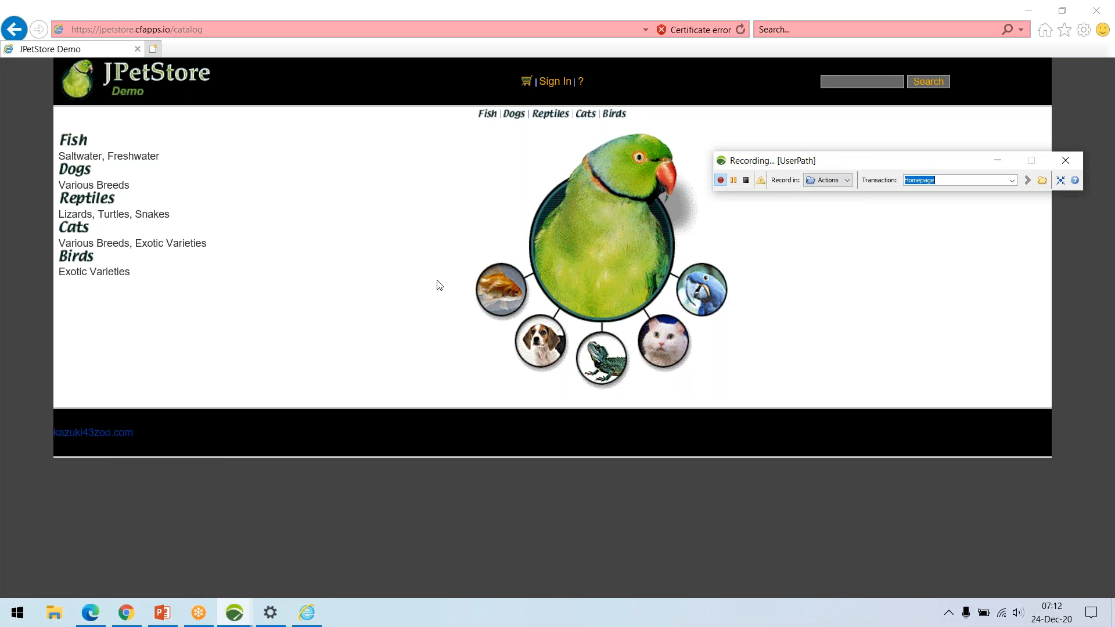
pyautogui.click(747, 181)
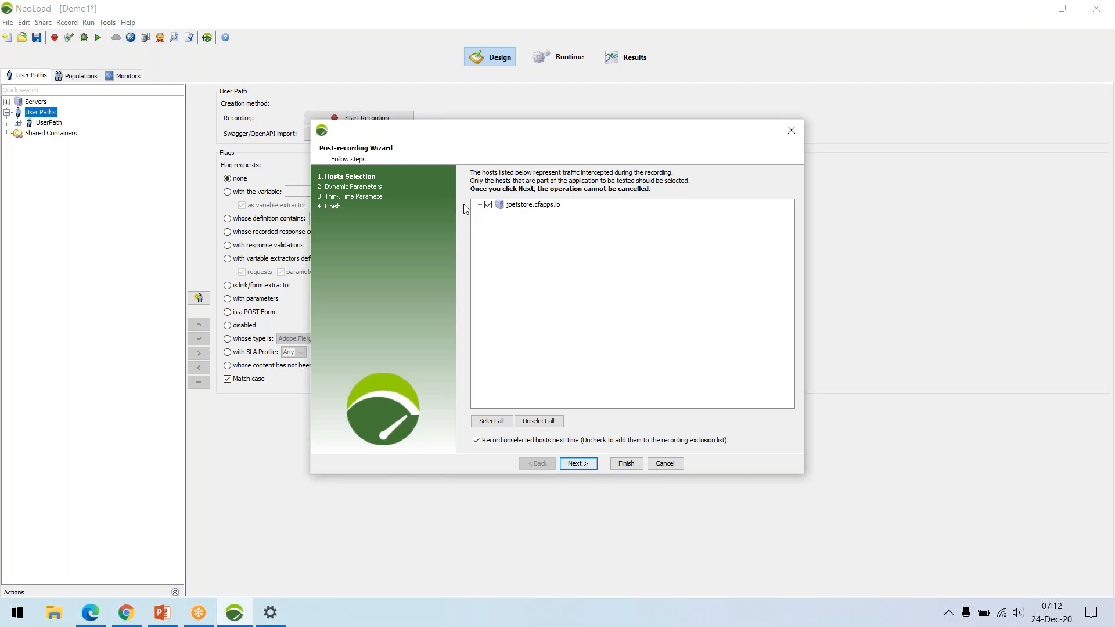
# Complete the post-recording wizard, keeping the jpetstore.cfapps.io host and the search for dynamic parameters.
pyautogui.moveTo(526, 138); pyautogui.dragTo(514, 111)
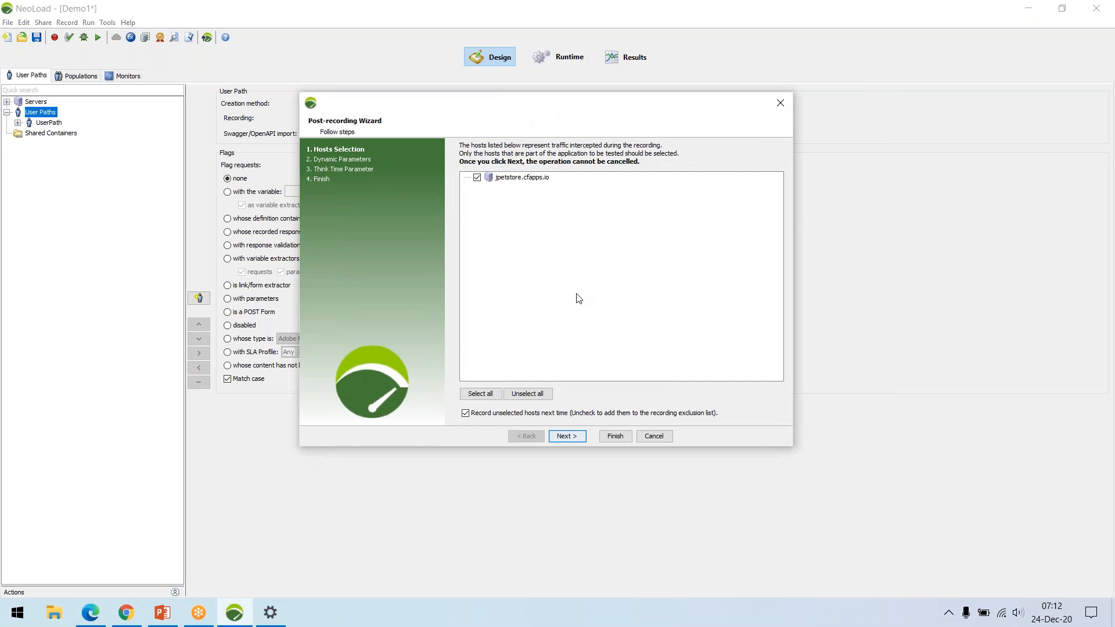
pyautogui.click(572, 436)
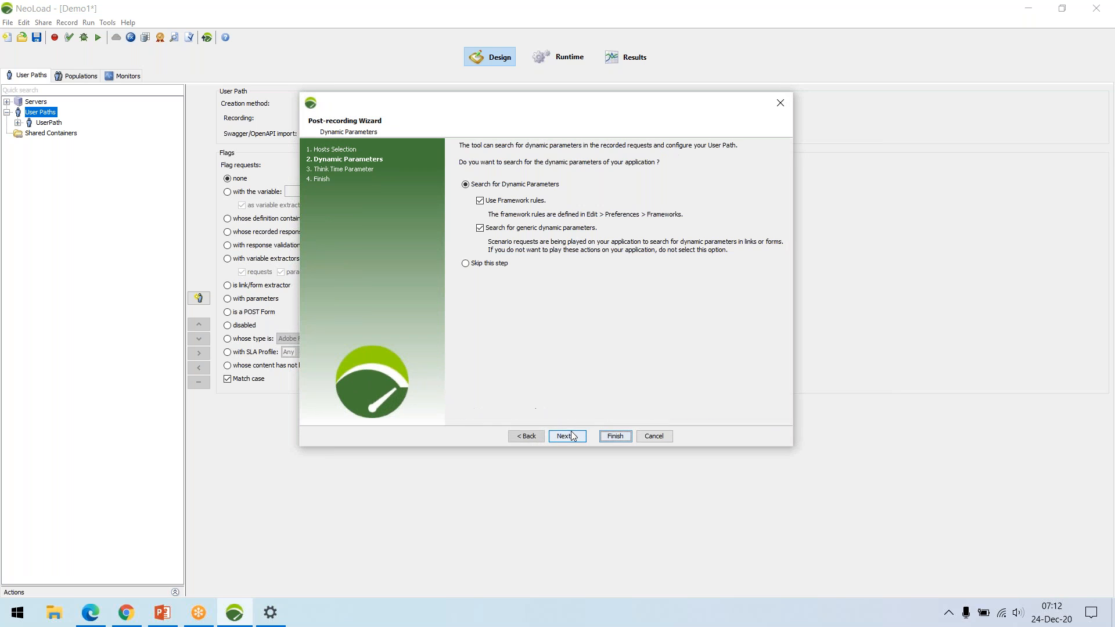
pyautogui.click(622, 437)
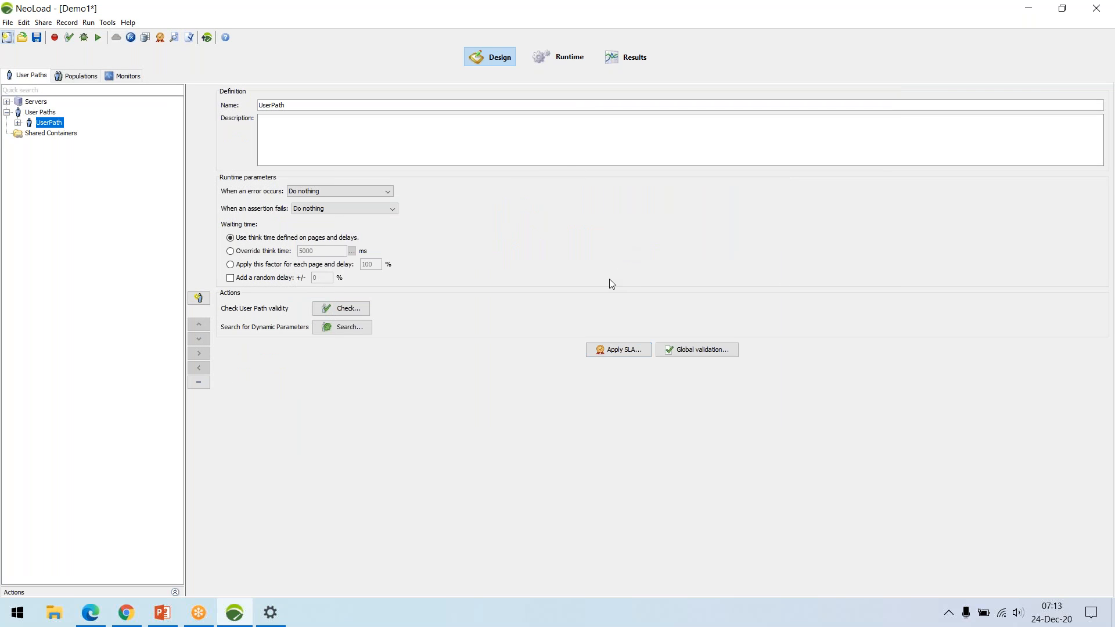
# Expand the recorded UserPath and its Actions container, and view the Init container and the Launch transaction.
pyautogui.click(18, 122)
pyautogui.click(28, 143)
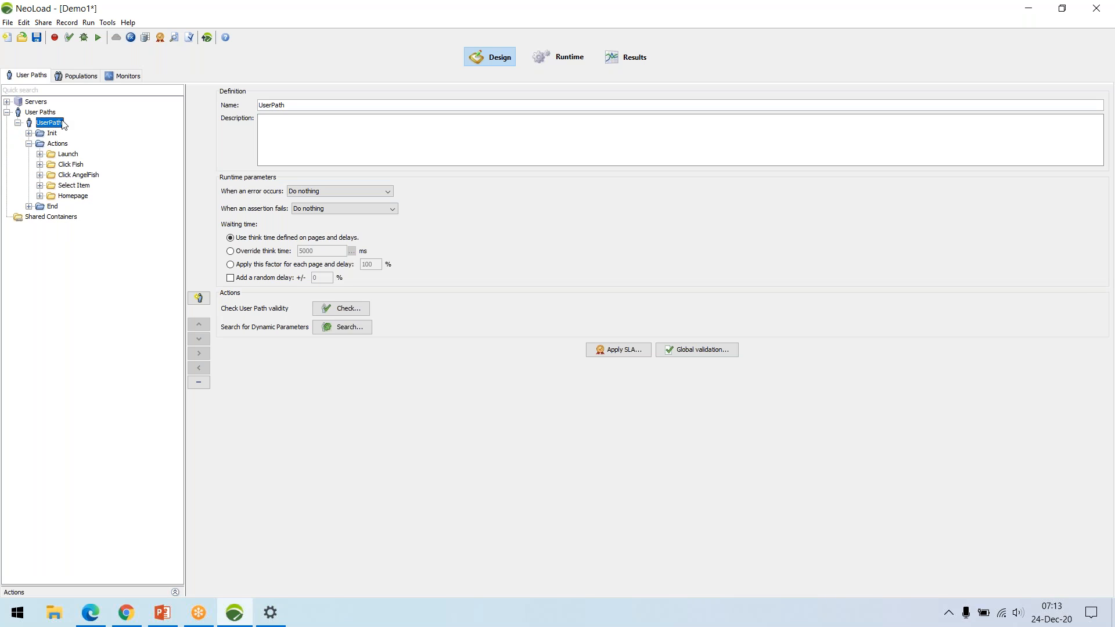
pyautogui.click(52, 134)
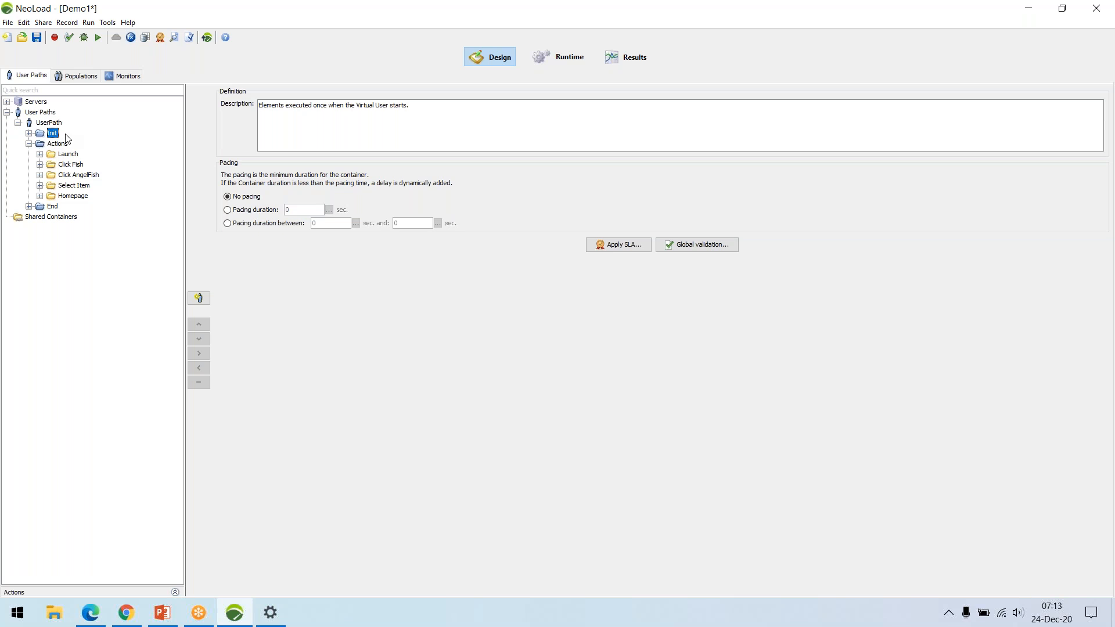
pyautogui.click(75, 165)
pyautogui.click(70, 155)
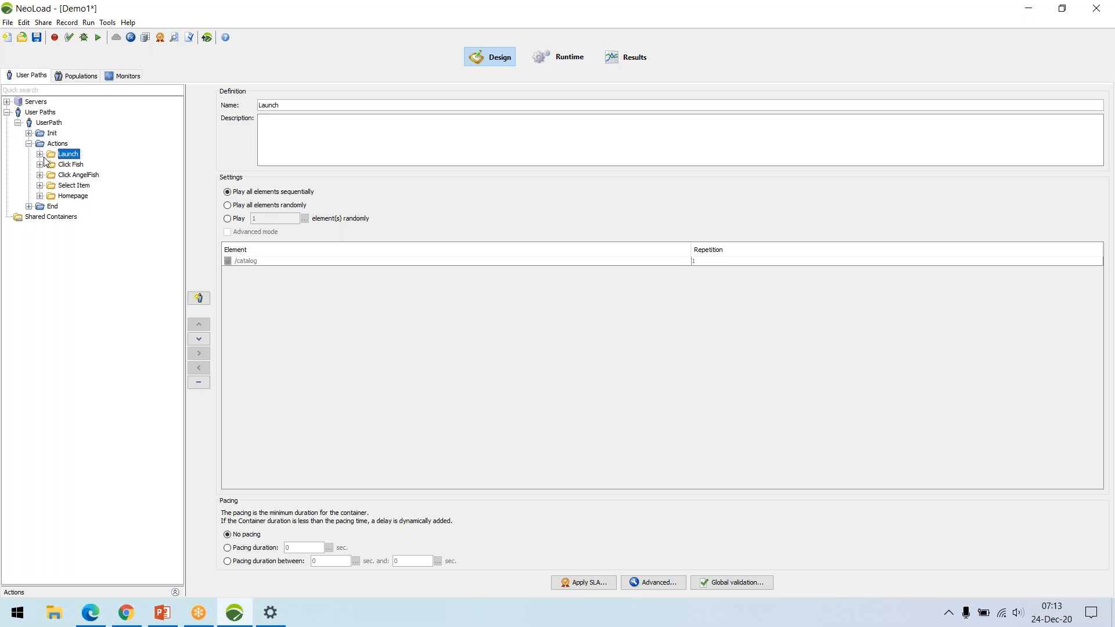
# Expand the Launch transaction's /catalog page, view its /catalog request and copy the request URL.
pyautogui.click(40, 155)
pyautogui.click(50, 165)
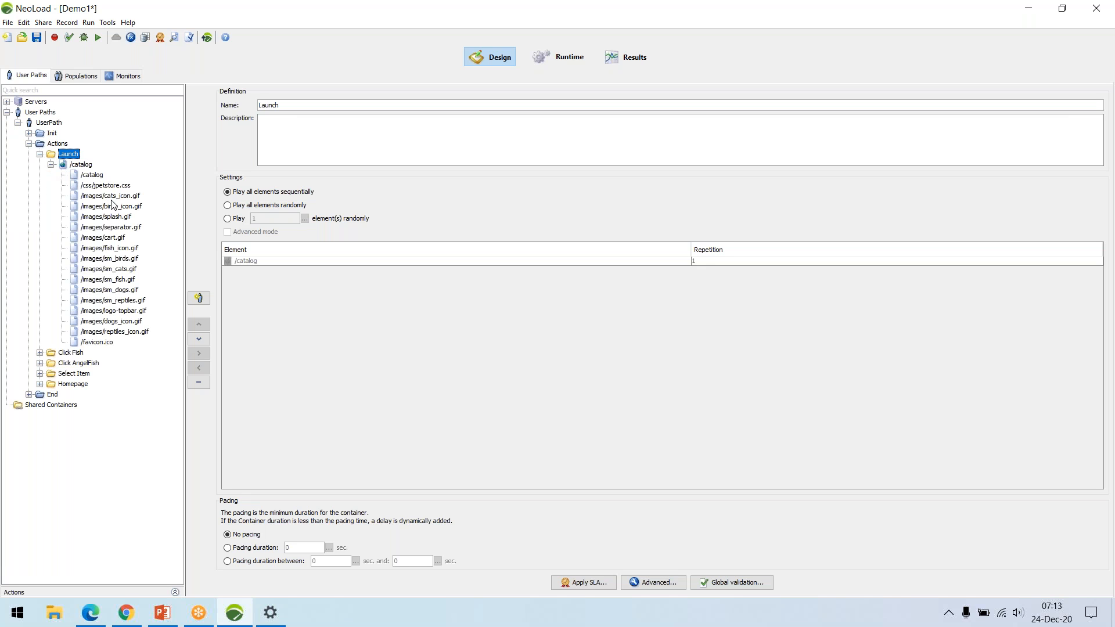
pyautogui.click(91, 174)
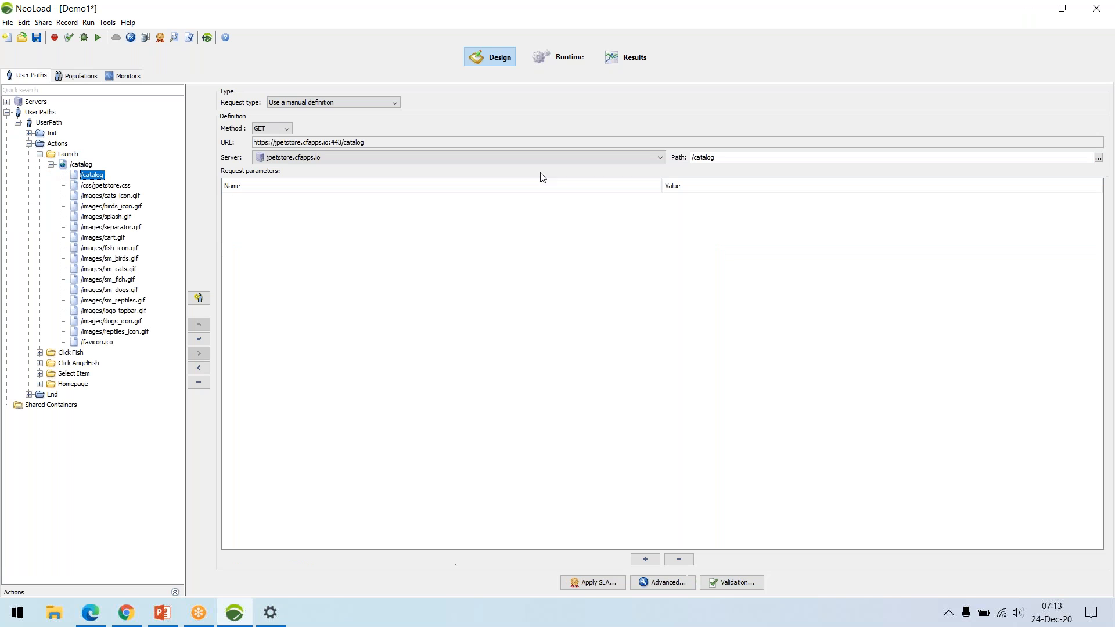
pyautogui.moveTo(371, 142); pyautogui.dragTo(256, 144)
pyautogui.hotkey('ctrl', 'c')
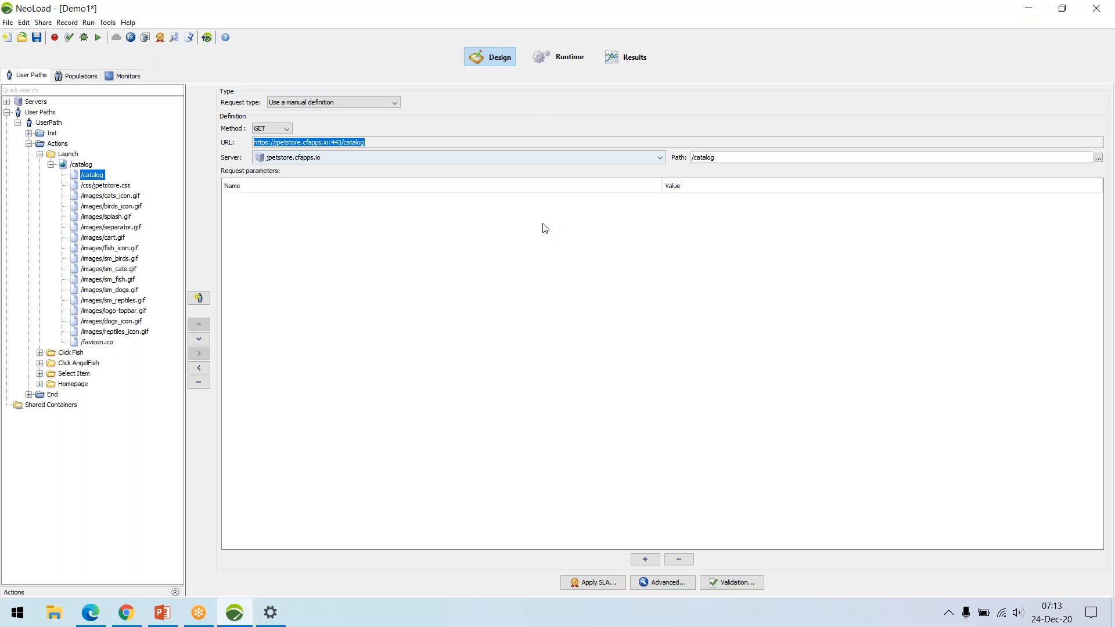
pyautogui.click(348, 219)
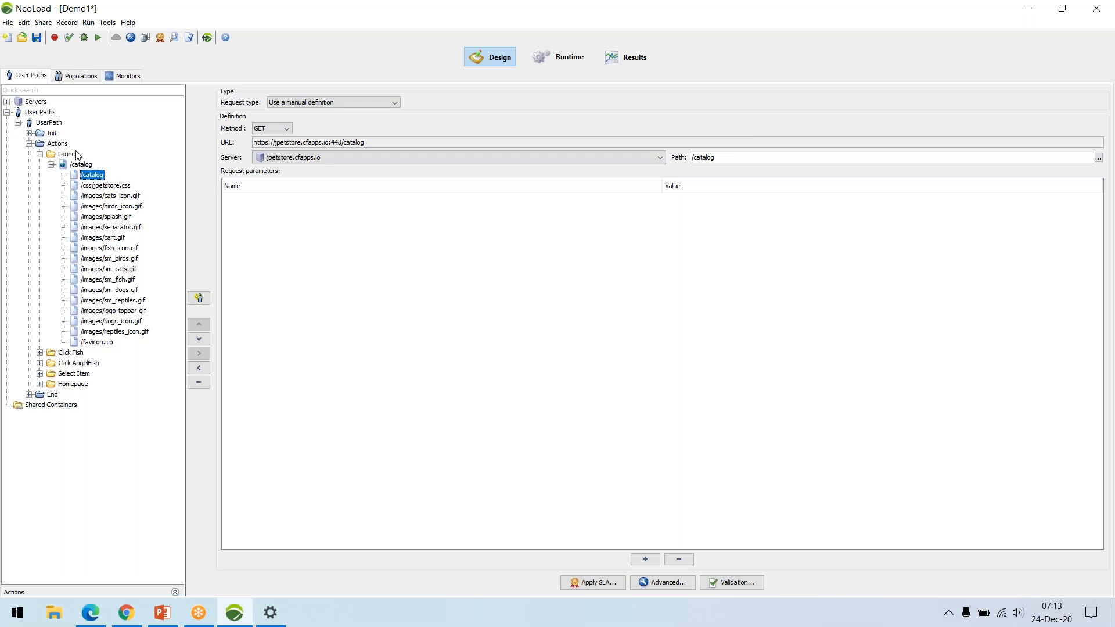
# Switch to Chrome, load the copied JPetStore catalog URL and examine the page's network requests.
pyautogui.click(127, 607)
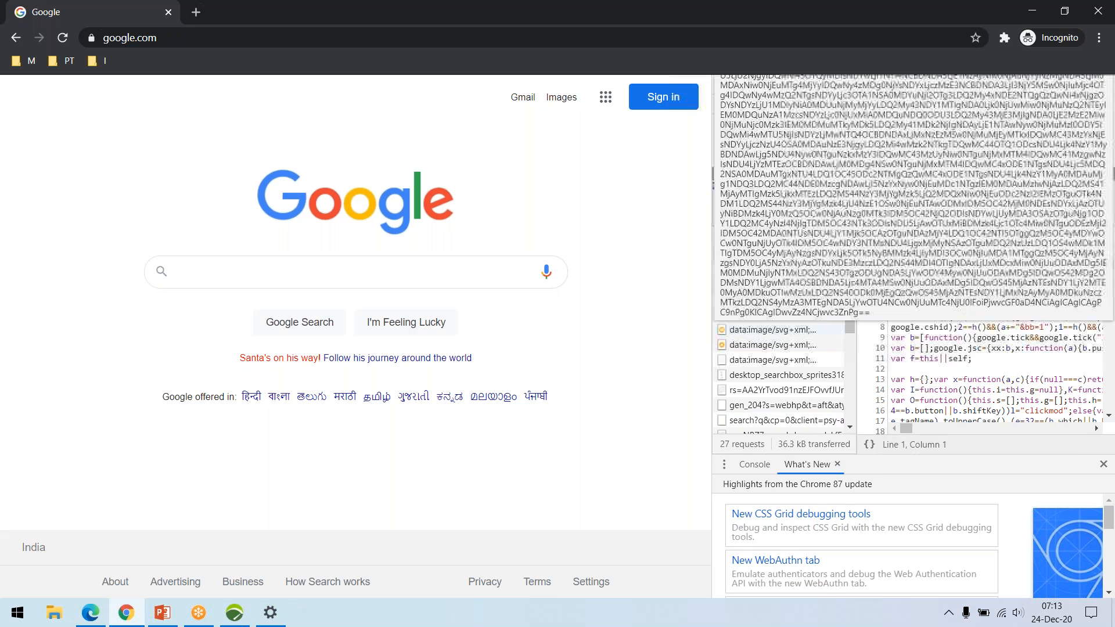
pyautogui.click(250, 39)
pyautogui.hotkey('ctrl', 'v')
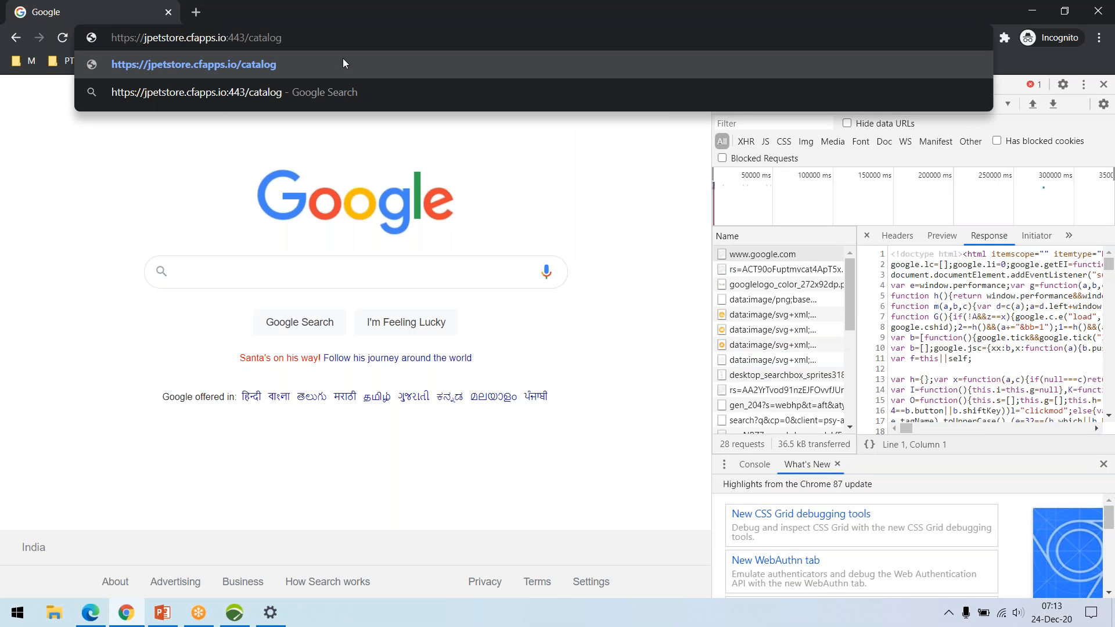
pyautogui.click(342, 59)
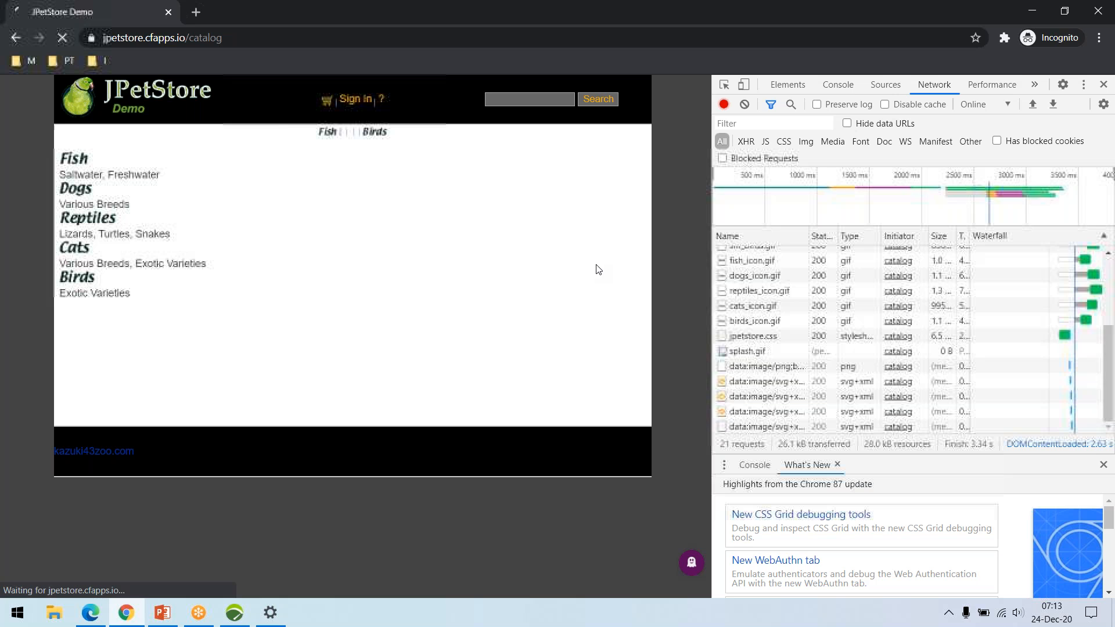
pyautogui.scroll(5, 834, 350)
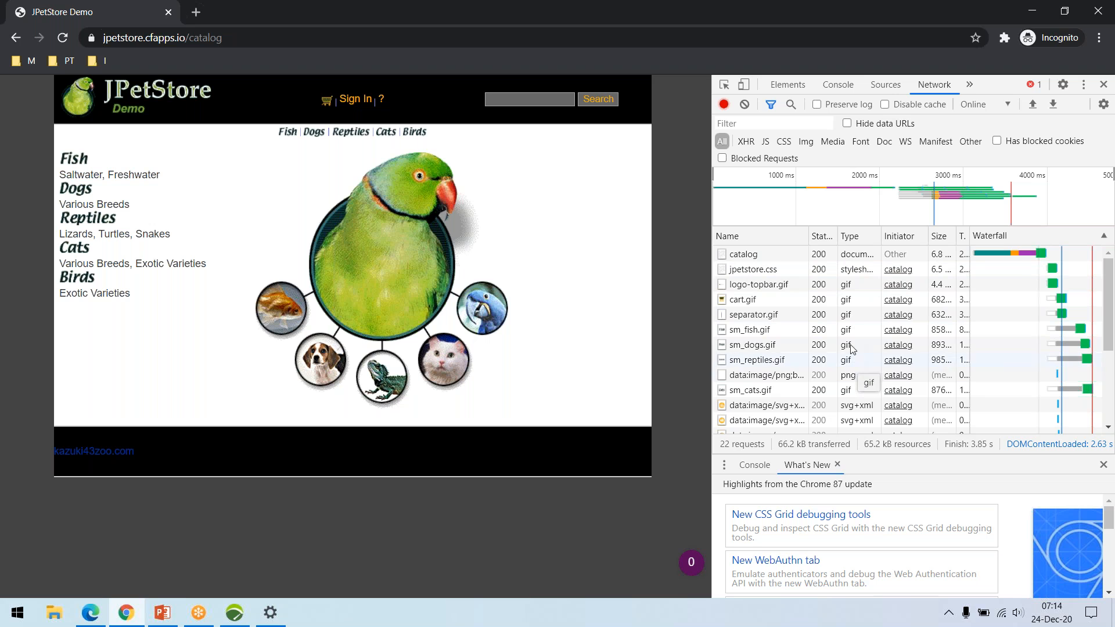
pyautogui.scroll(-5, 862, 302)
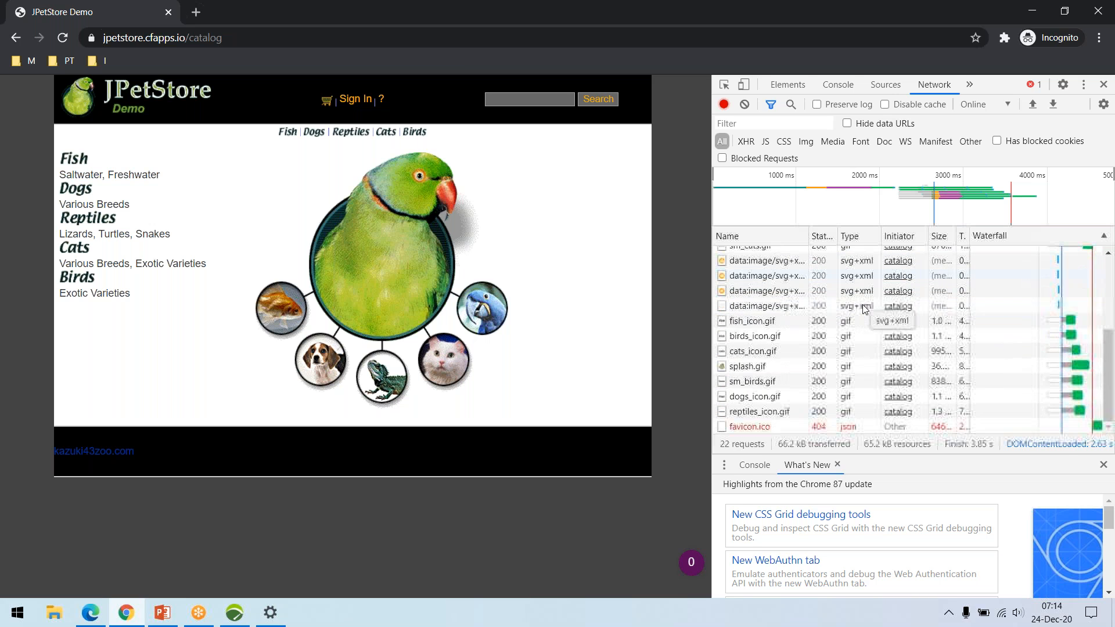
# Switch back to NeoLoad and reopen the /catalog request inside the Launch transaction's /catalog page.
pyautogui.hotkey('alt', 'Tab')
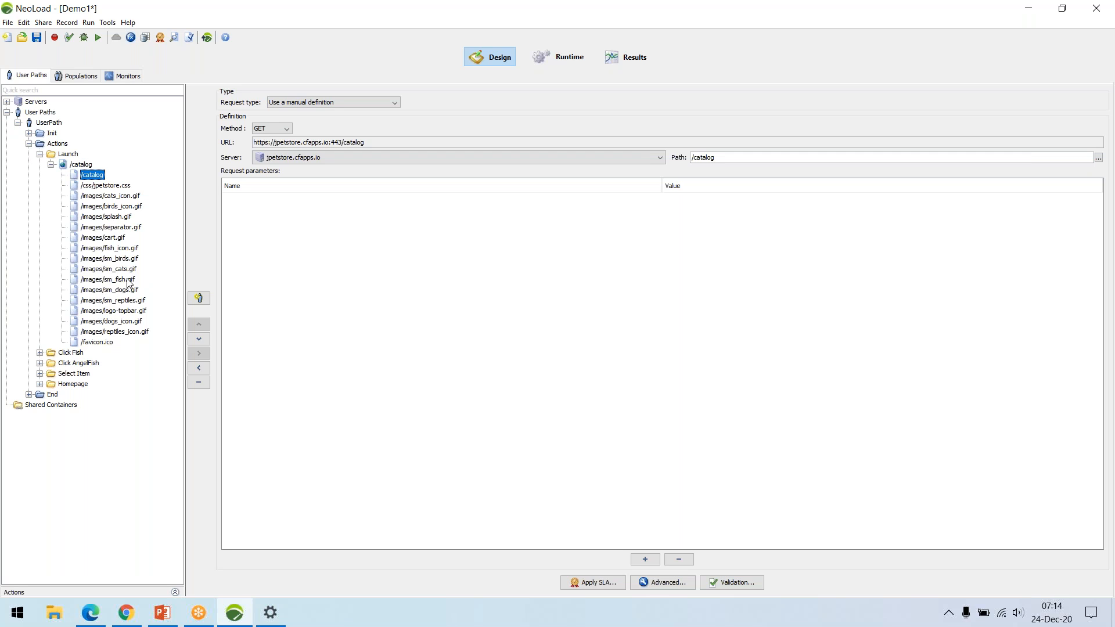
pyautogui.click(51, 166)
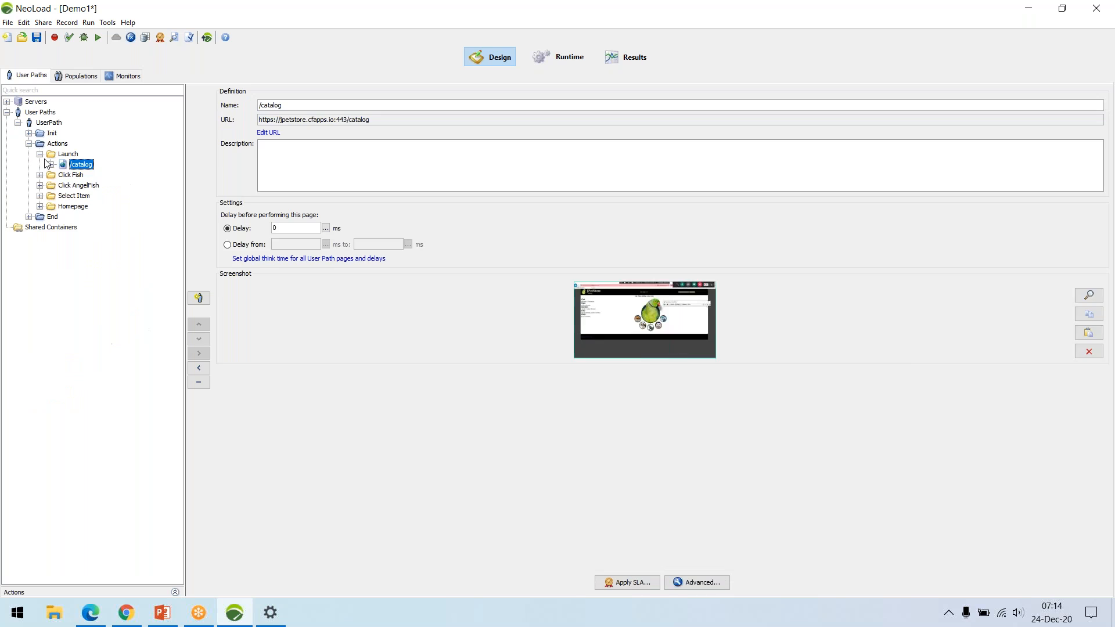
pyautogui.click(39, 154)
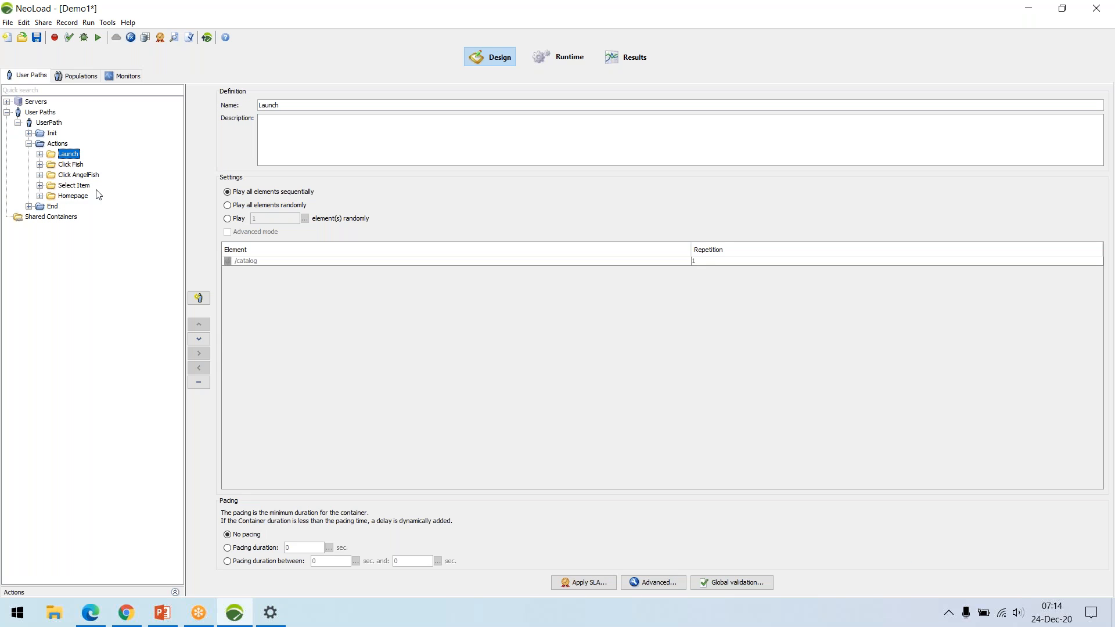
pyautogui.click(40, 155)
pyautogui.click(51, 165)
pyautogui.click(93, 176)
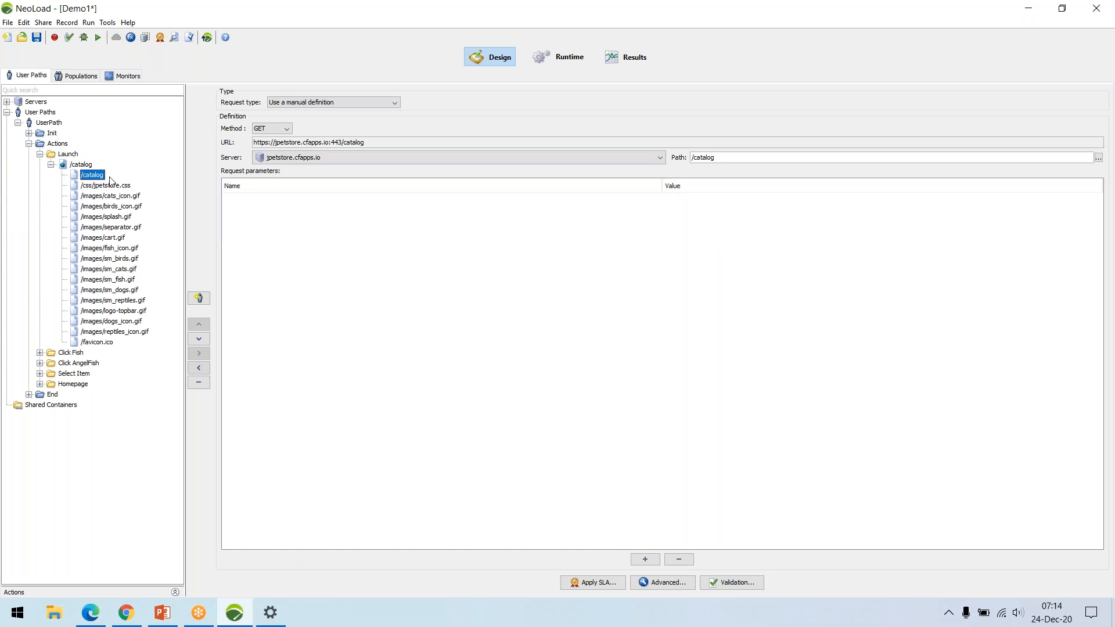
# Review the /catalog request's headers, recorded request and recorded response in its advanced parameters, leaving them without changes.
pyautogui.click(656, 583)
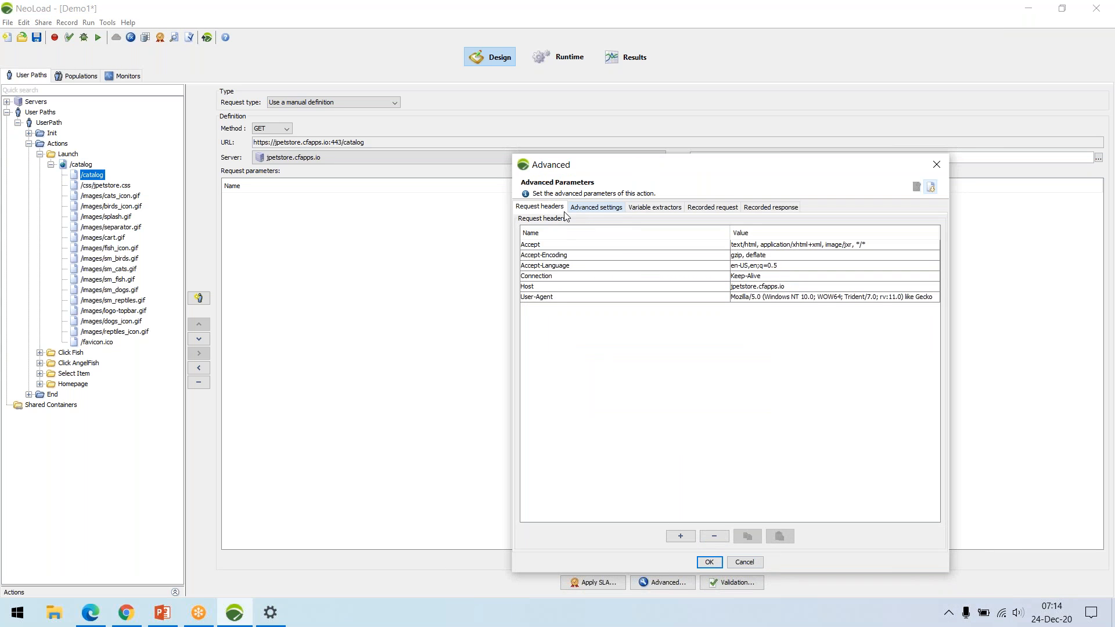
pyautogui.click(708, 210)
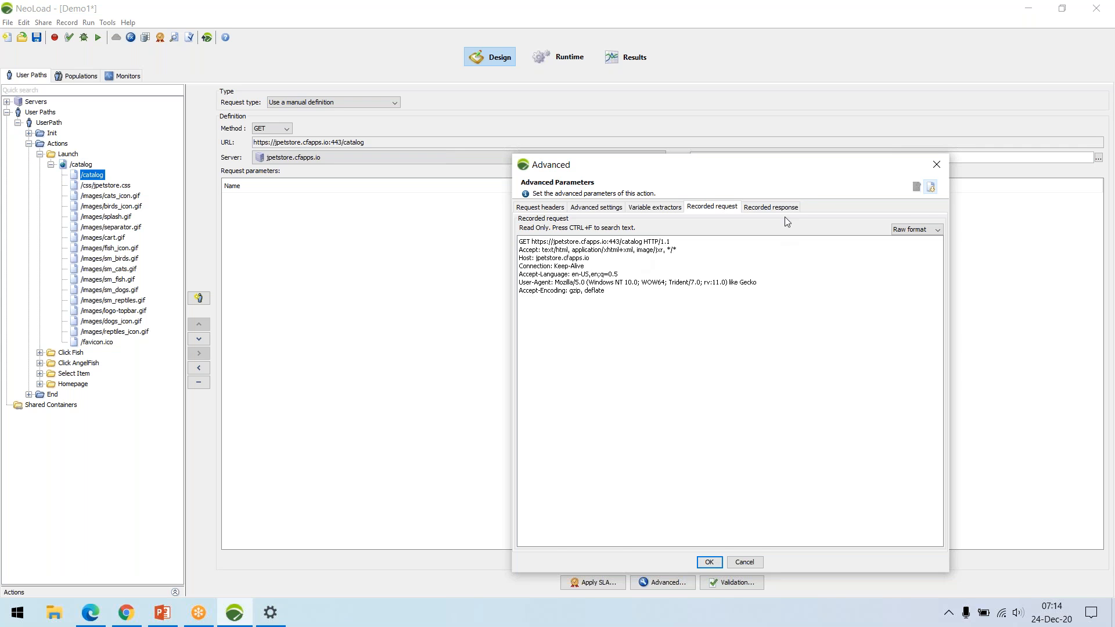
pyautogui.click(770, 207)
pyautogui.scroll(-8, 670, 298)
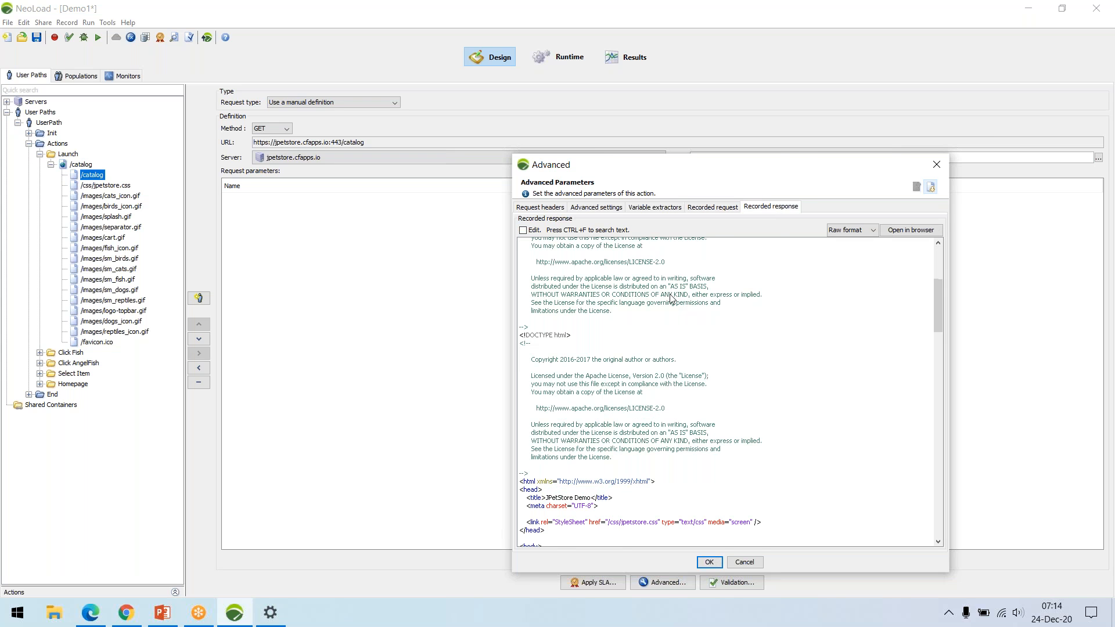
pyautogui.scroll(-12, 673, 325)
pyautogui.scroll(6, 683, 423)
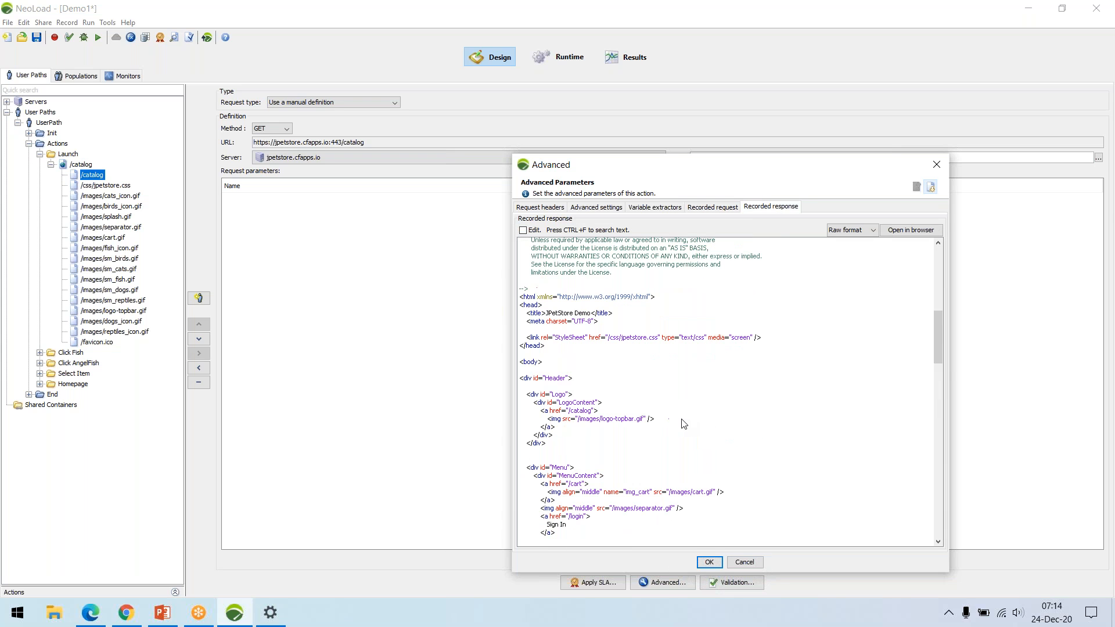
pyautogui.click(746, 561)
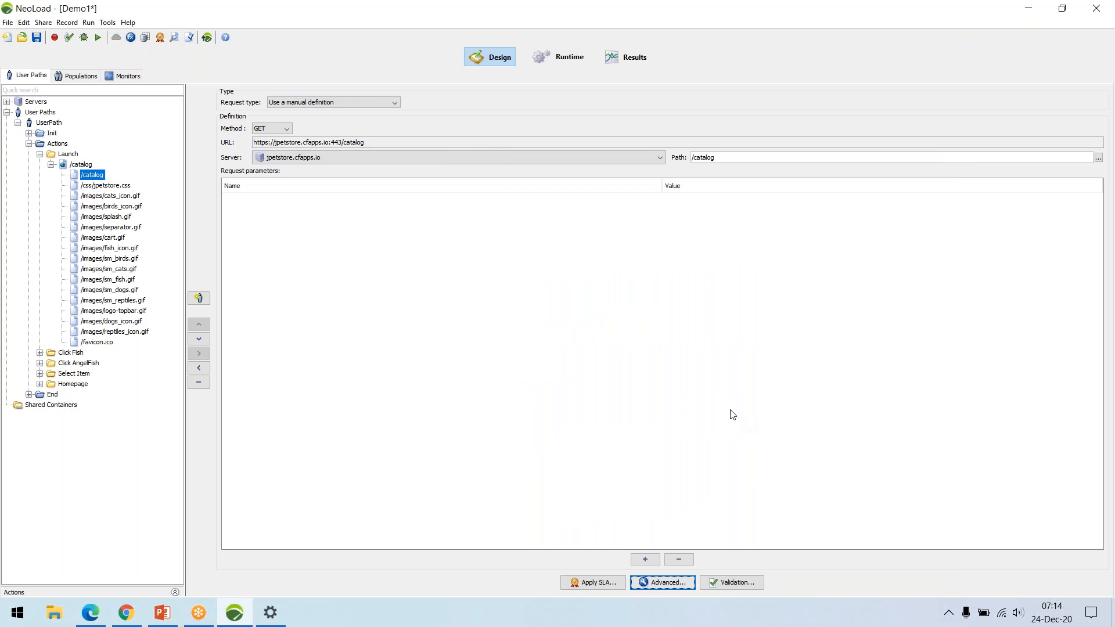
# Save the Demo1 project.
pyautogui.click(36, 39)
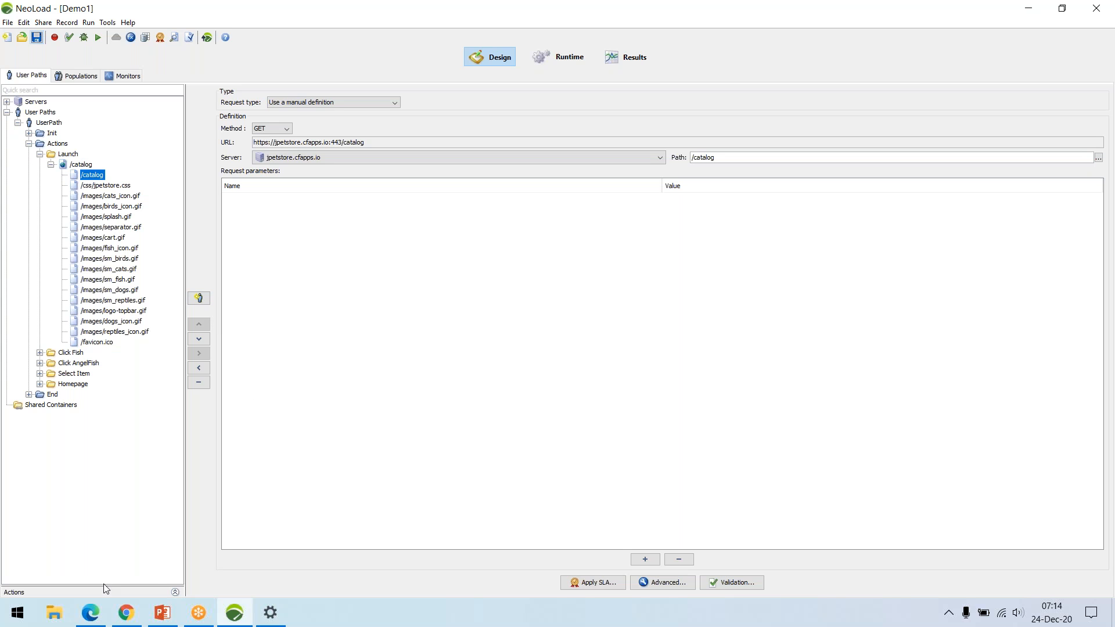
# Switch to Edge, examine the topics and durations in NeoLoad course content.pdf, and return to NeoLoad.
pyautogui.click(90, 614)
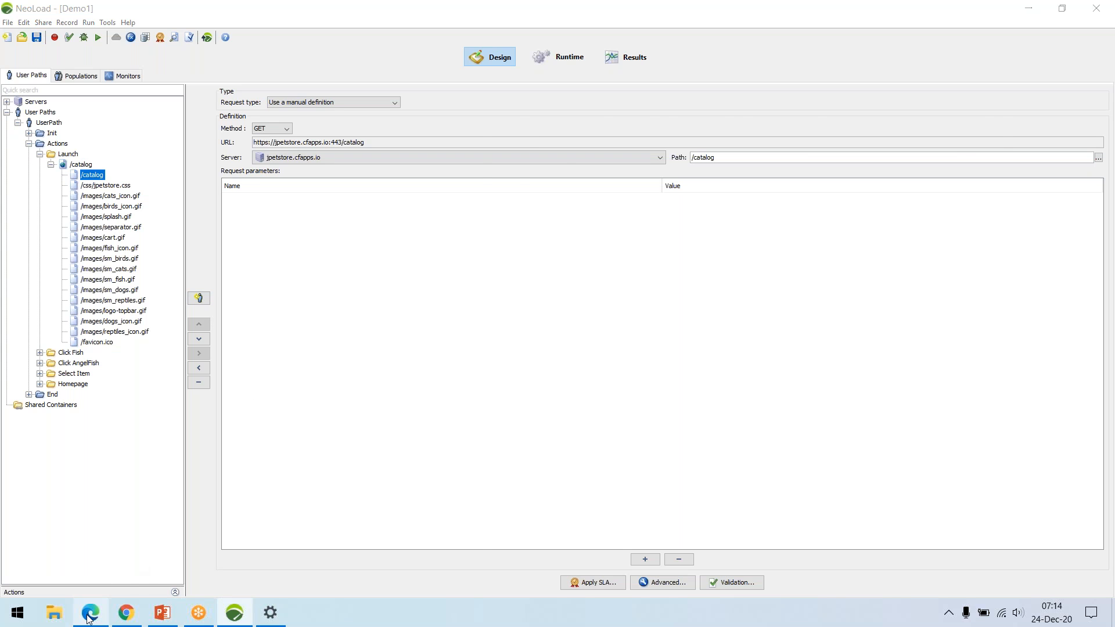
pyautogui.moveTo(705, 26); pyautogui.dragTo(641, 42)
pyautogui.scroll(5, 707, 349)
pyautogui.scroll(-2, 707, 346)
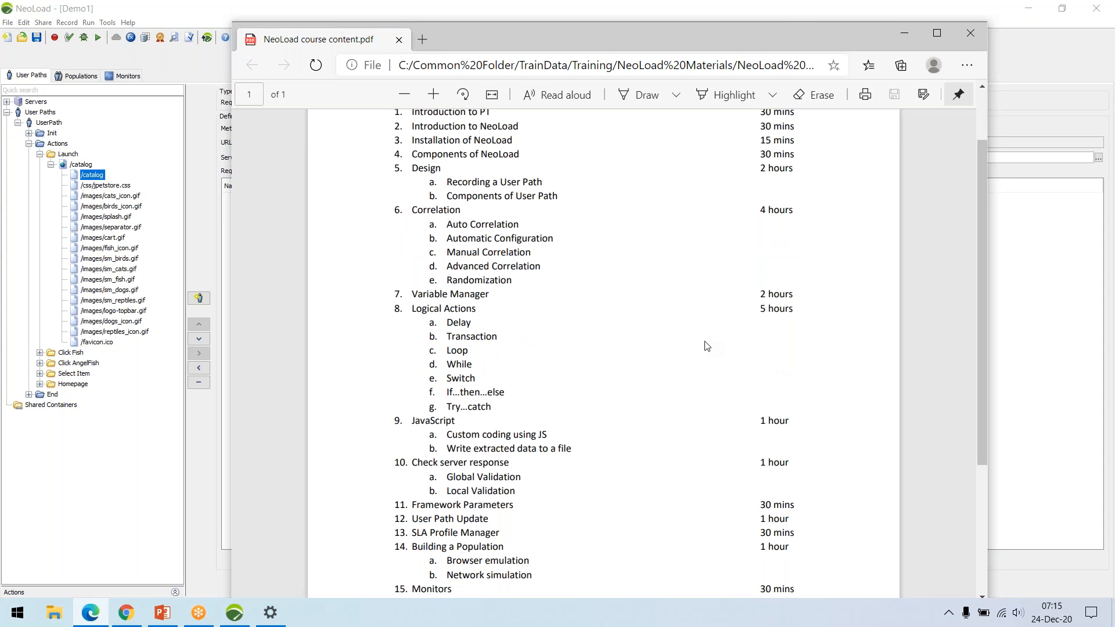
pyautogui.scroll(2, 707, 347)
pyautogui.scroll(-2, 666, 309)
pyautogui.scroll(2, 666, 308)
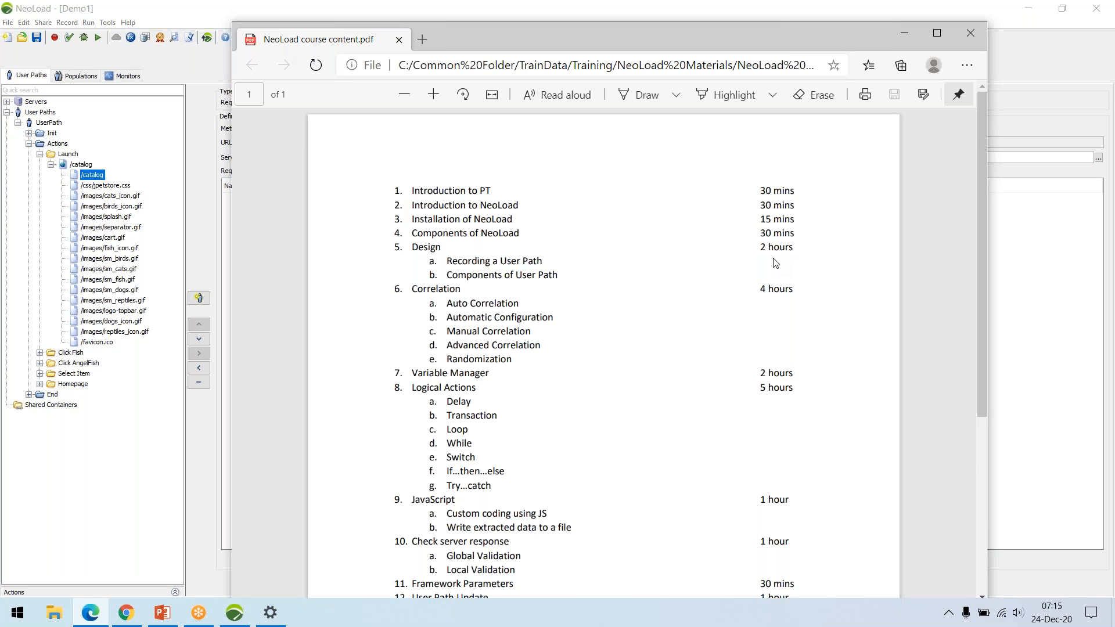
pyautogui.scroll(-1, 775, 265)
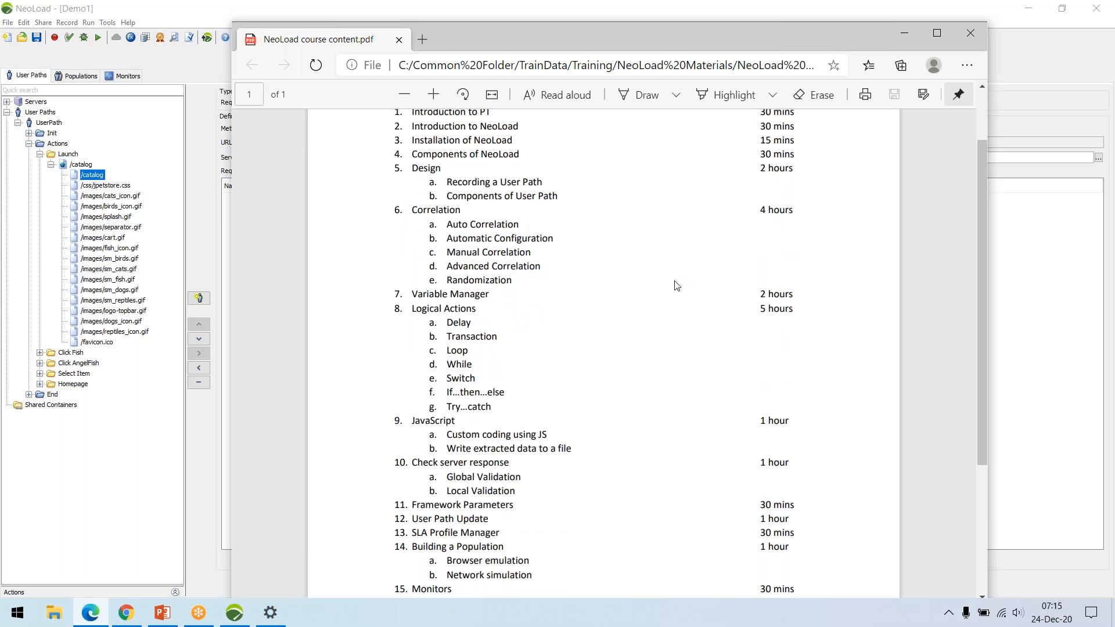
pyautogui.click(220, 297)
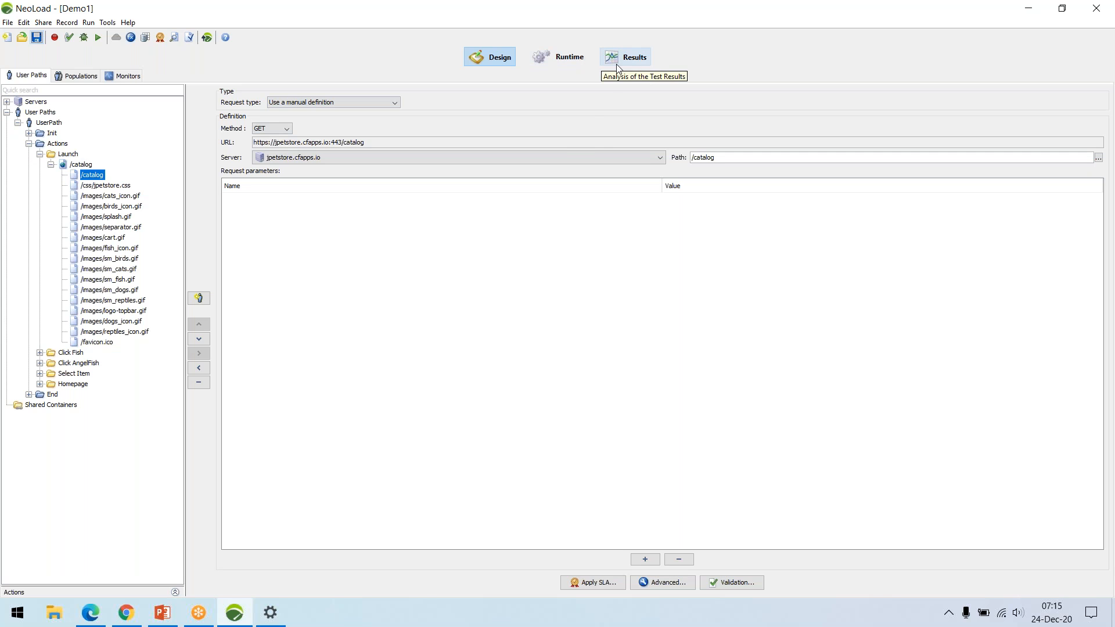
# Open the recent project JPet_CompleteSet.nlp and dismiss its project sanity check.
pyautogui.click(21, 38)
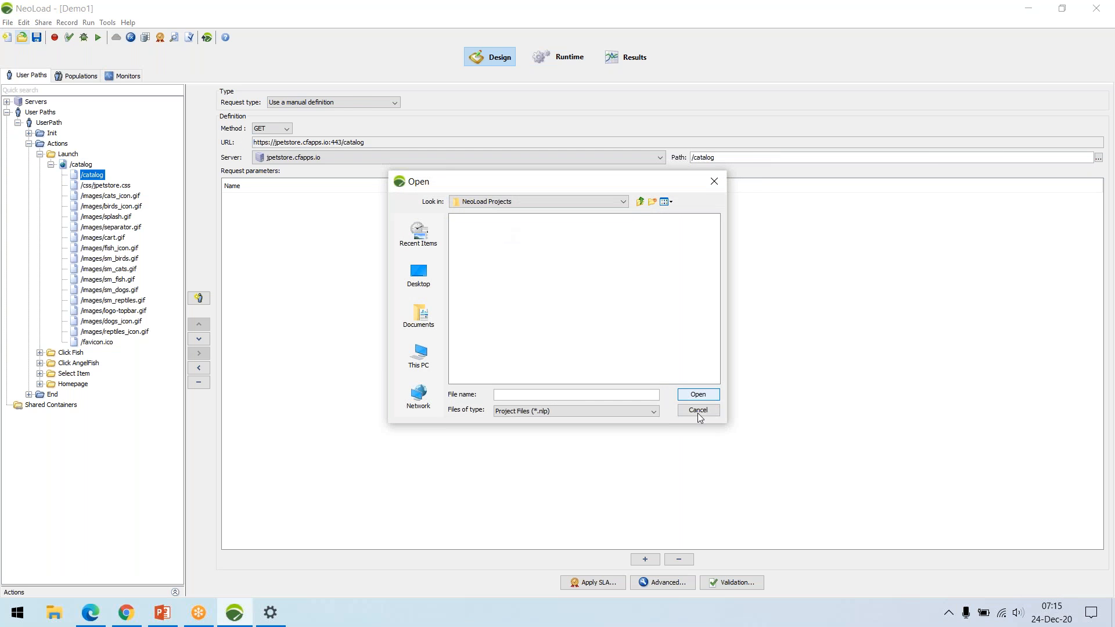
pyautogui.click(698, 411)
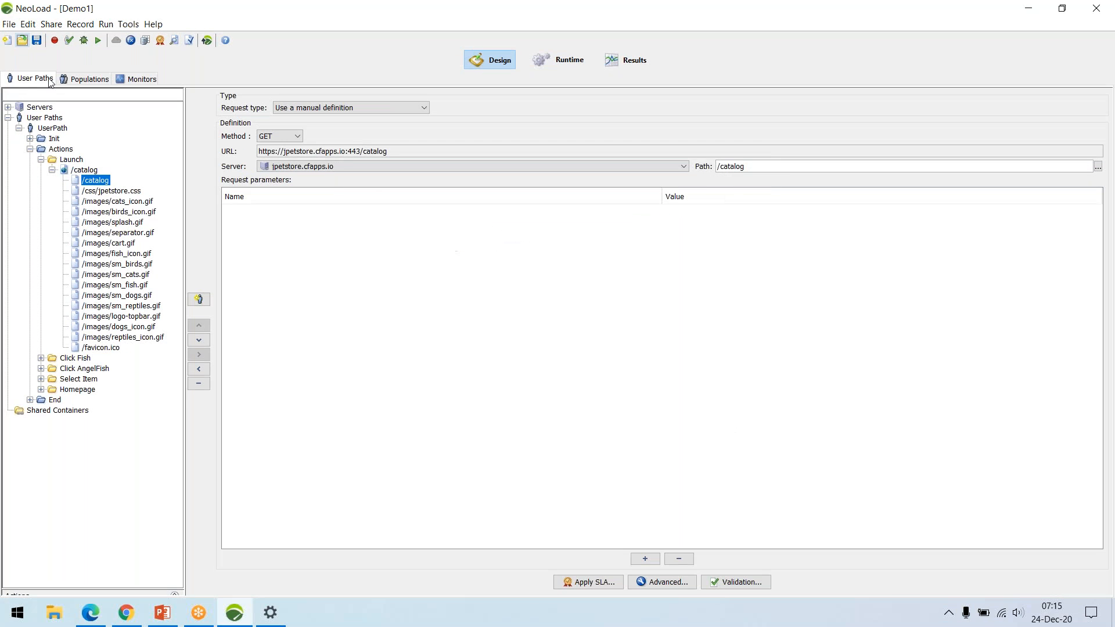
pyautogui.click(8, 23)
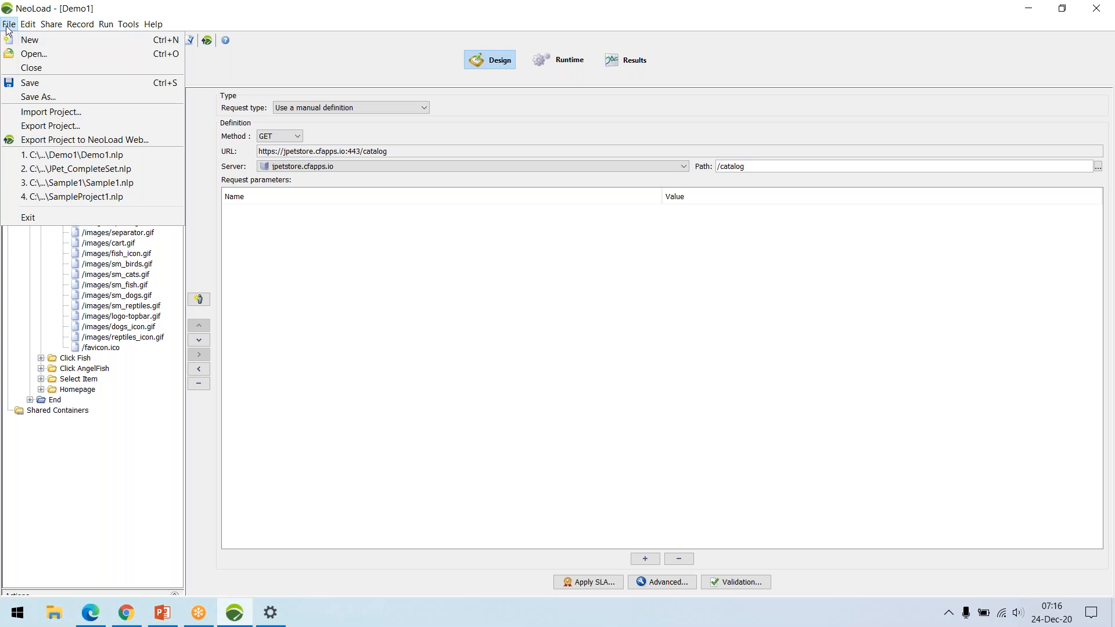
pyautogui.click(138, 169)
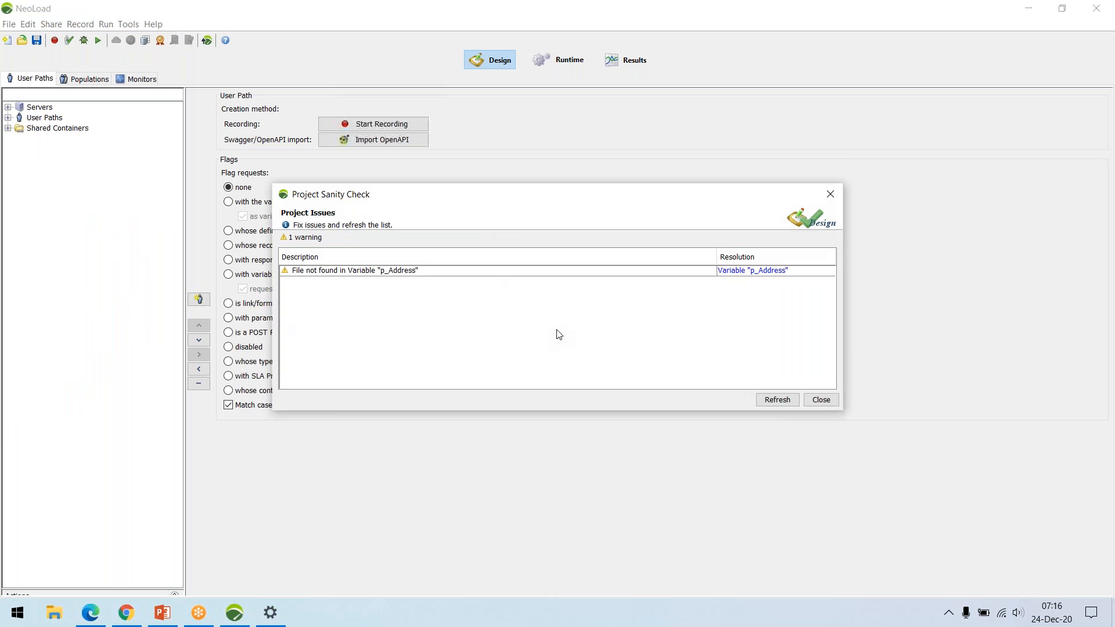
pyautogui.click(821, 400)
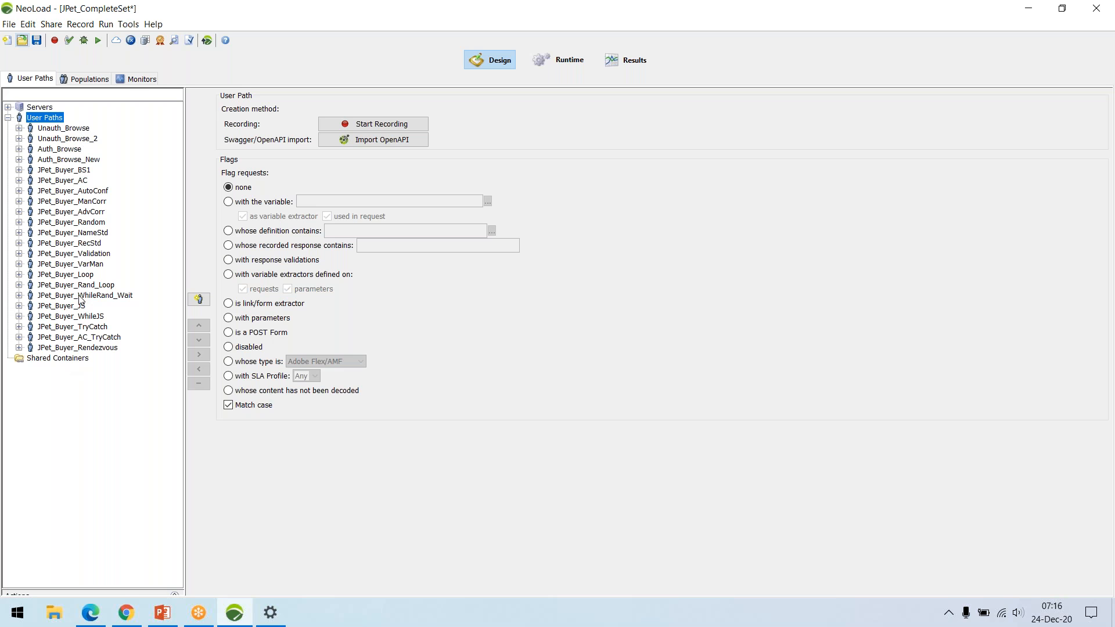
# Switch to Edge and examine the topics and durations in NeoLoad course content.pdf from Introduction to PT through Results.
pyautogui.click(100, 621)
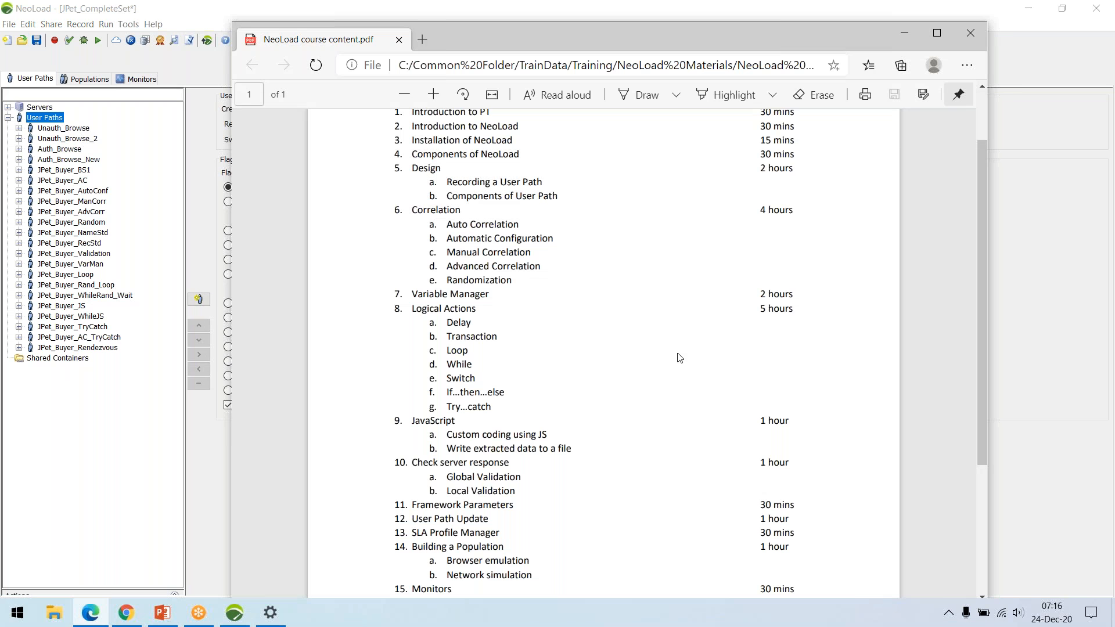
pyautogui.scroll(2, 682, 326)
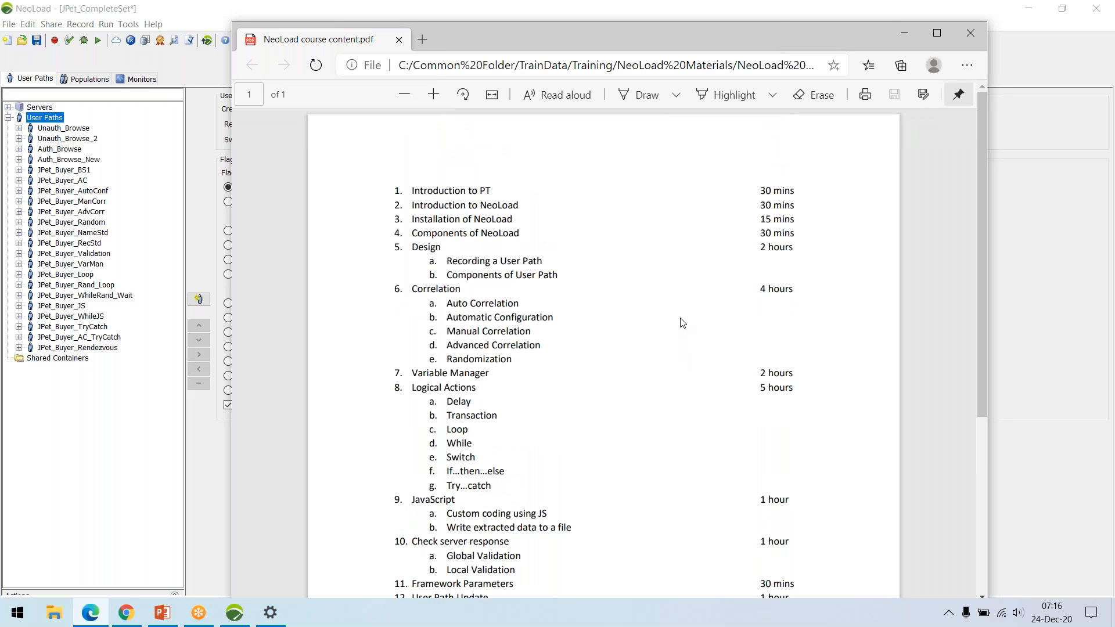
pyautogui.scroll(-2, 687, 319)
pyautogui.scroll(2, 632, 283)
pyautogui.scroll(-2, 632, 262)
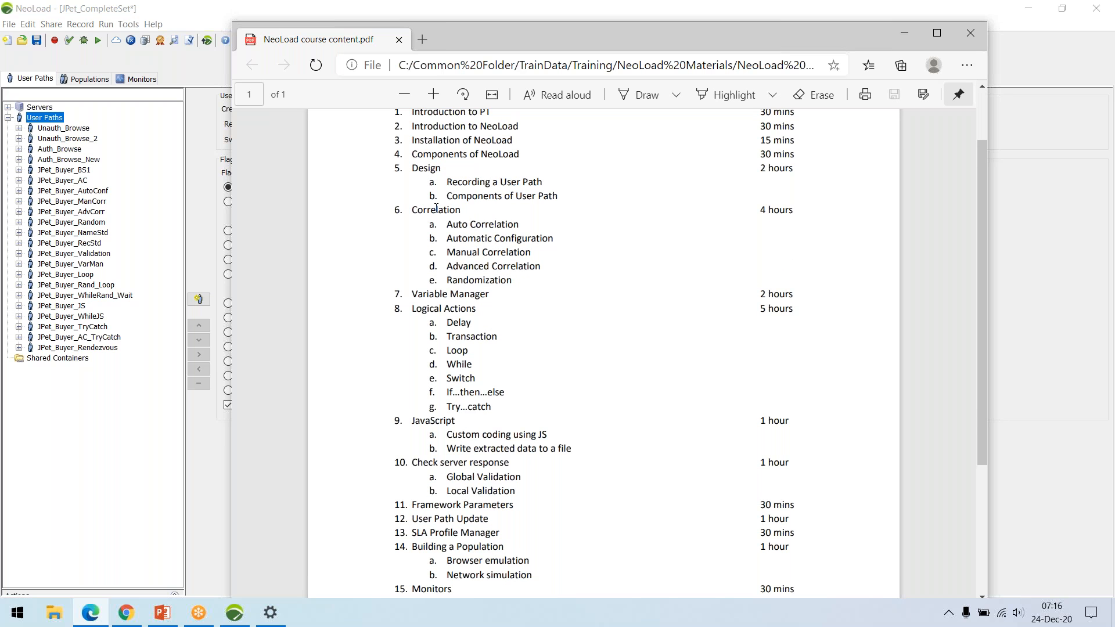
pyautogui.scroll(-2, 437, 208)
pyautogui.scroll(2, 590, 248)
# Return to NeoLoad and view the JPet_Buyer user paths one by one, from JPet_Buyer_AC through JPet_Buyer_Validation.
pyautogui.click(79, 180)
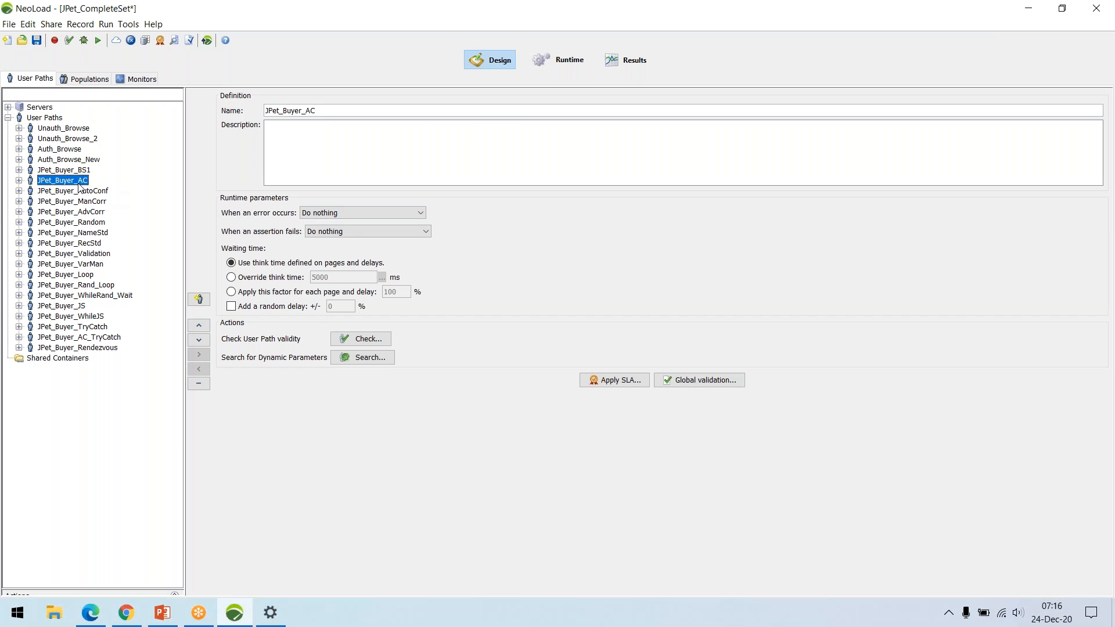
pyautogui.click(93, 192)
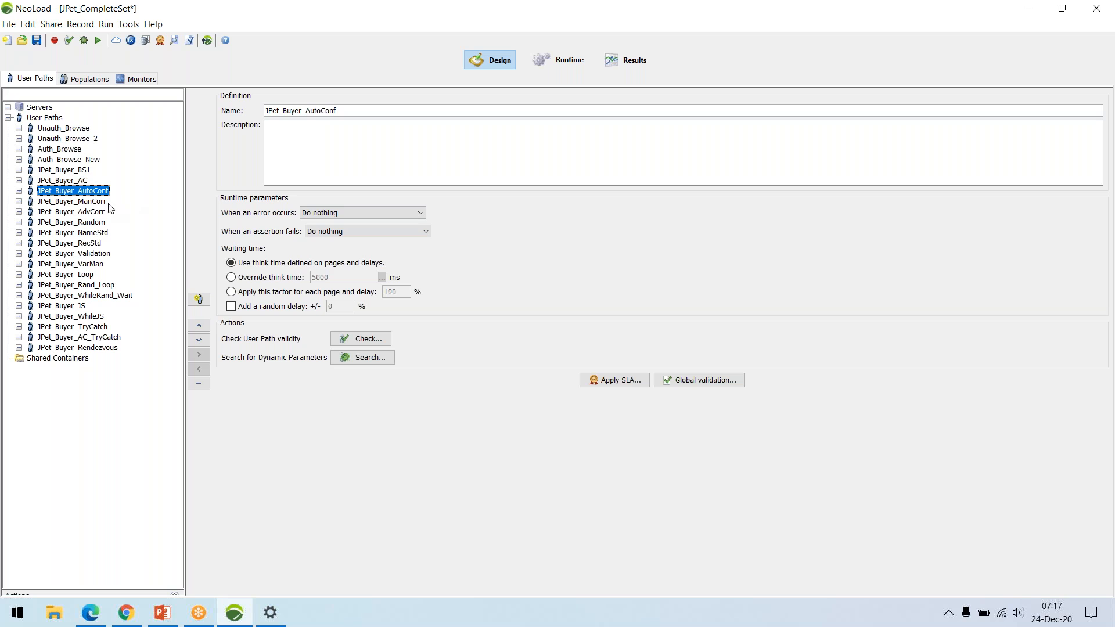
pyautogui.click(101, 203)
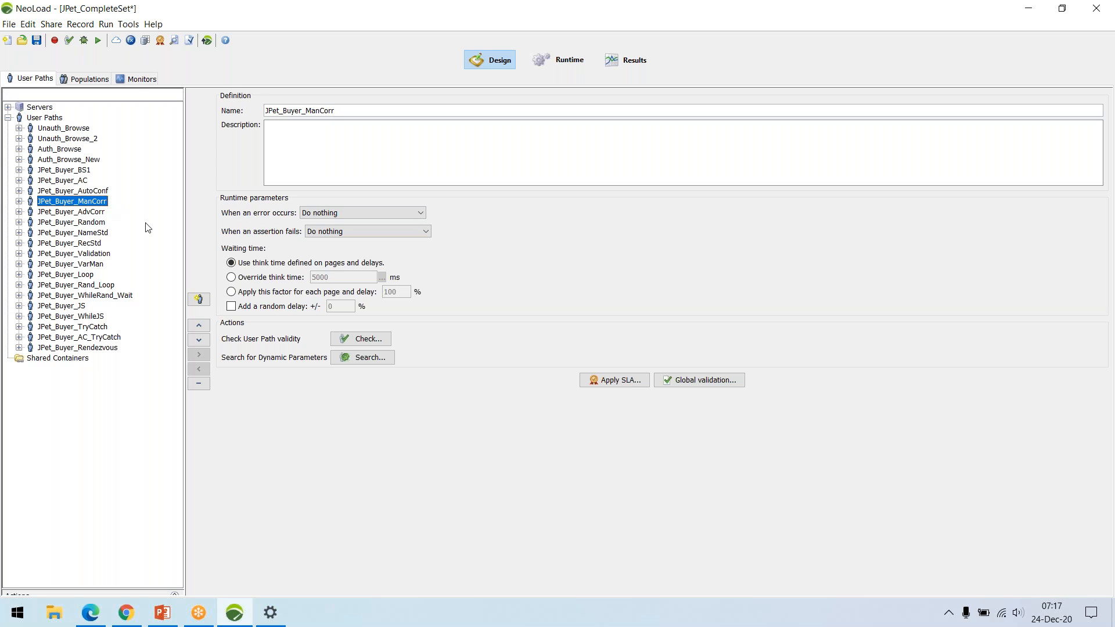
pyautogui.click(100, 214)
pyautogui.click(97, 226)
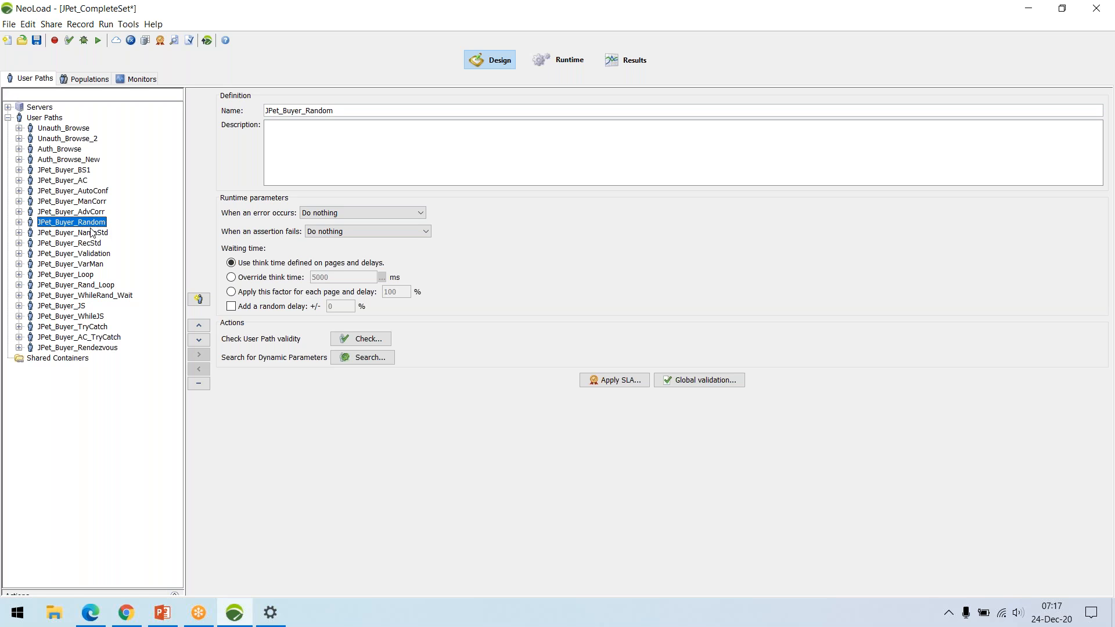
pyautogui.click(94, 234)
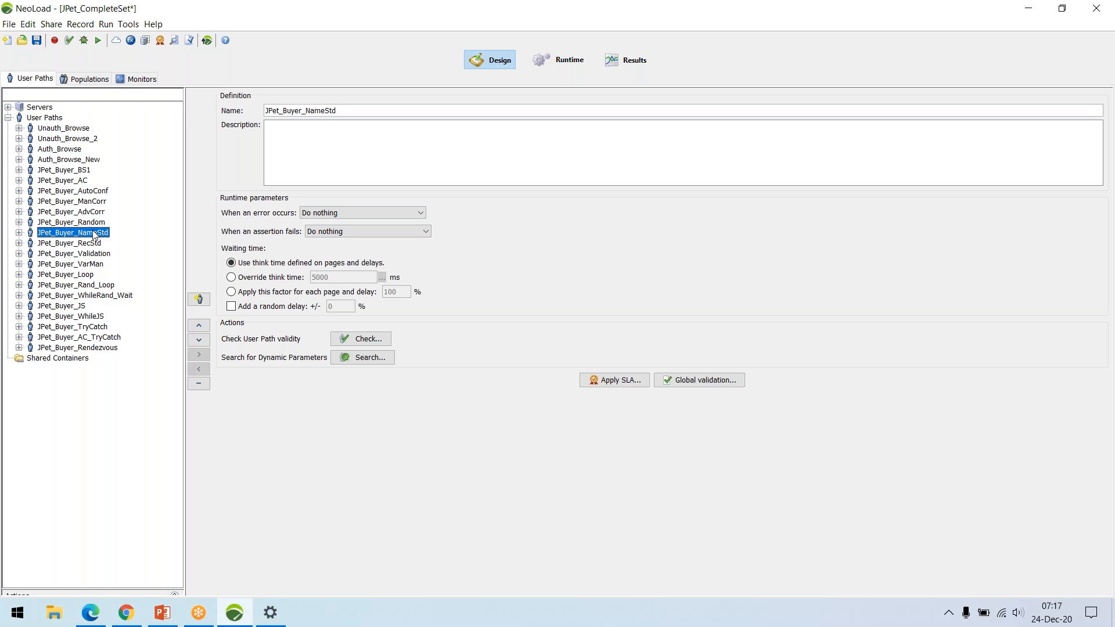
pyautogui.doubleClick(94, 234)
pyautogui.doubleClick(94, 234)
pyautogui.click(91, 244)
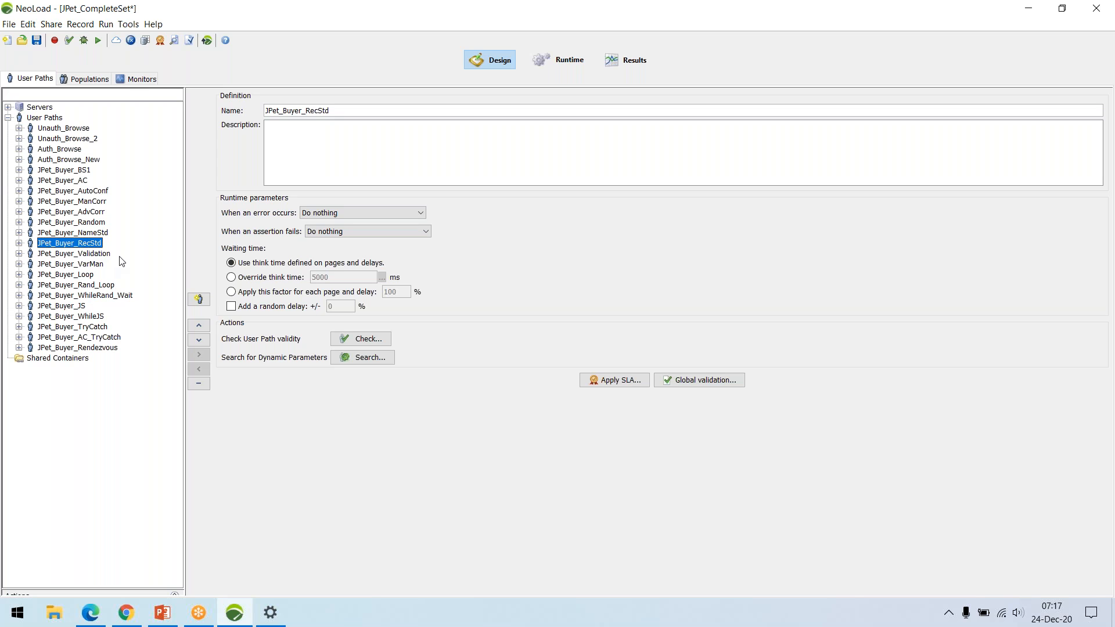
pyautogui.click(99, 253)
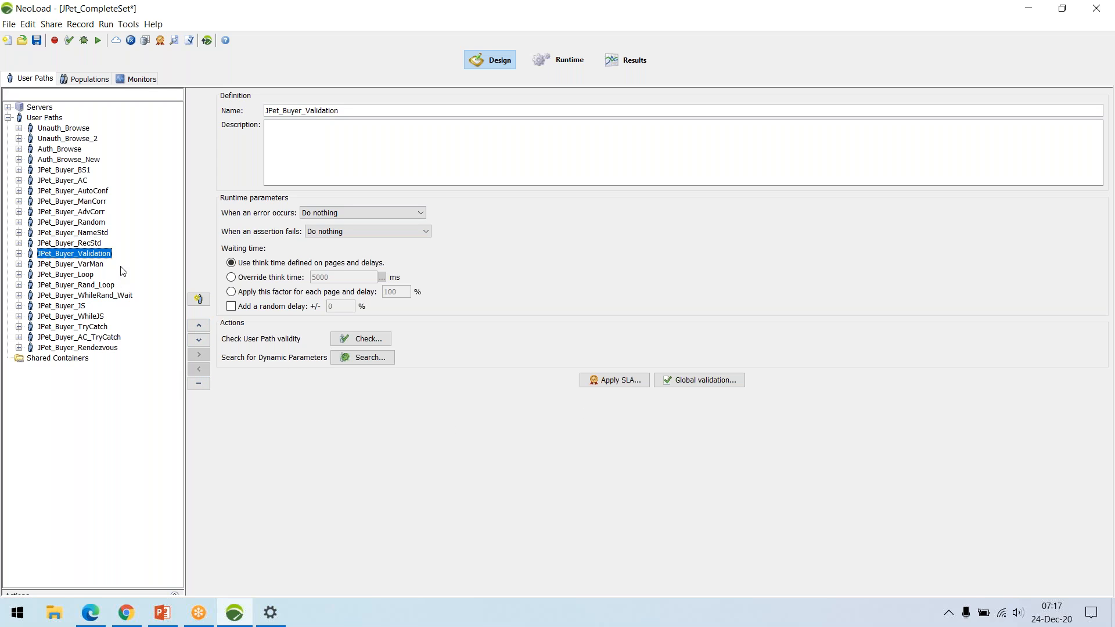
# Switch to Edge and examine the Correlation, Variable Manager and Logical Actions topics in the course content PDF.
pyautogui.click(106, 620)
pyautogui.scroll(-3, 712, 269)
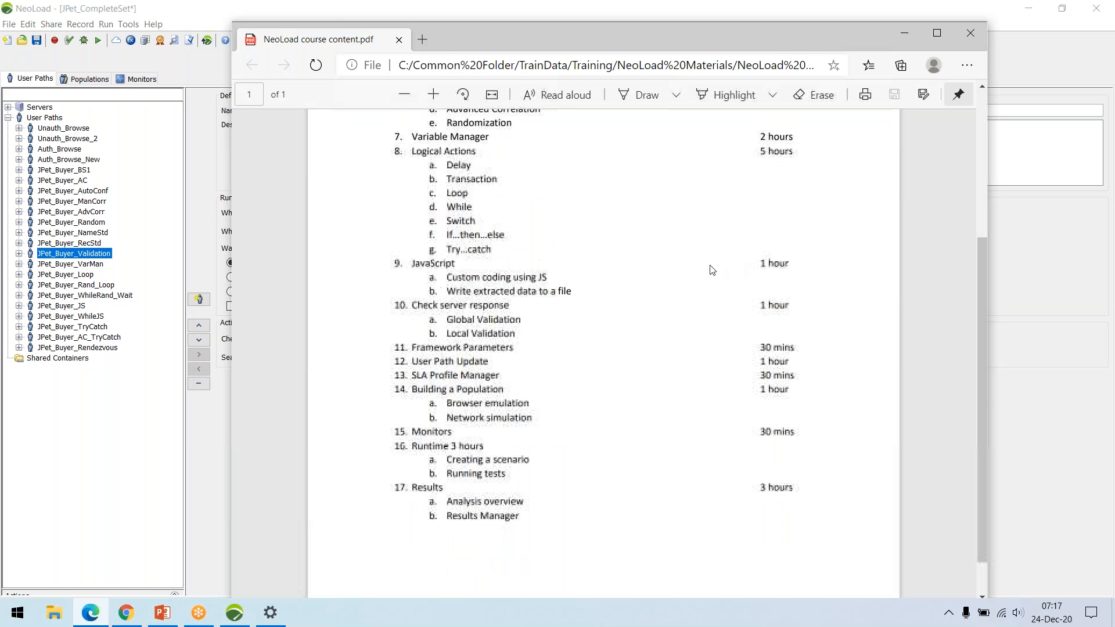
pyautogui.scroll(3, 521, 244)
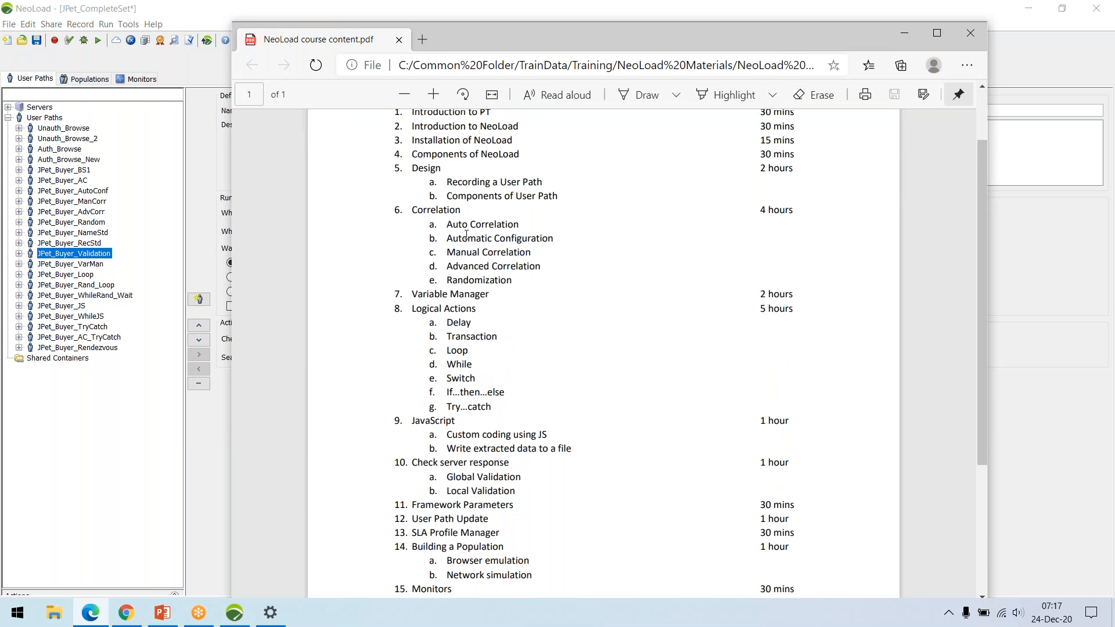
pyautogui.scroll(-3, 467, 271)
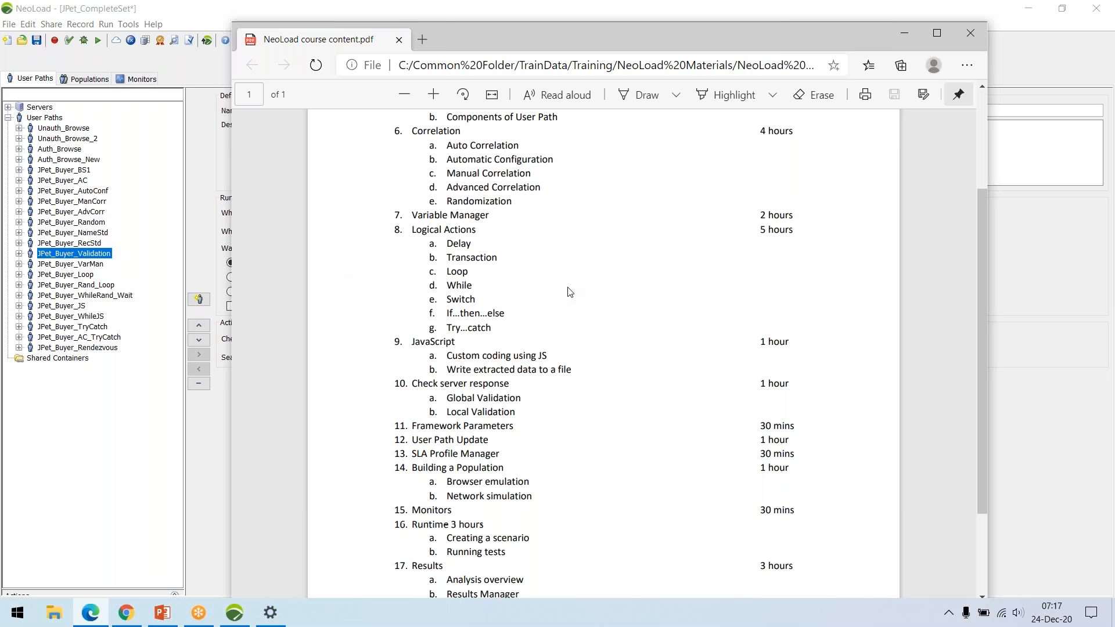
pyautogui.scroll(-3, 457, 168)
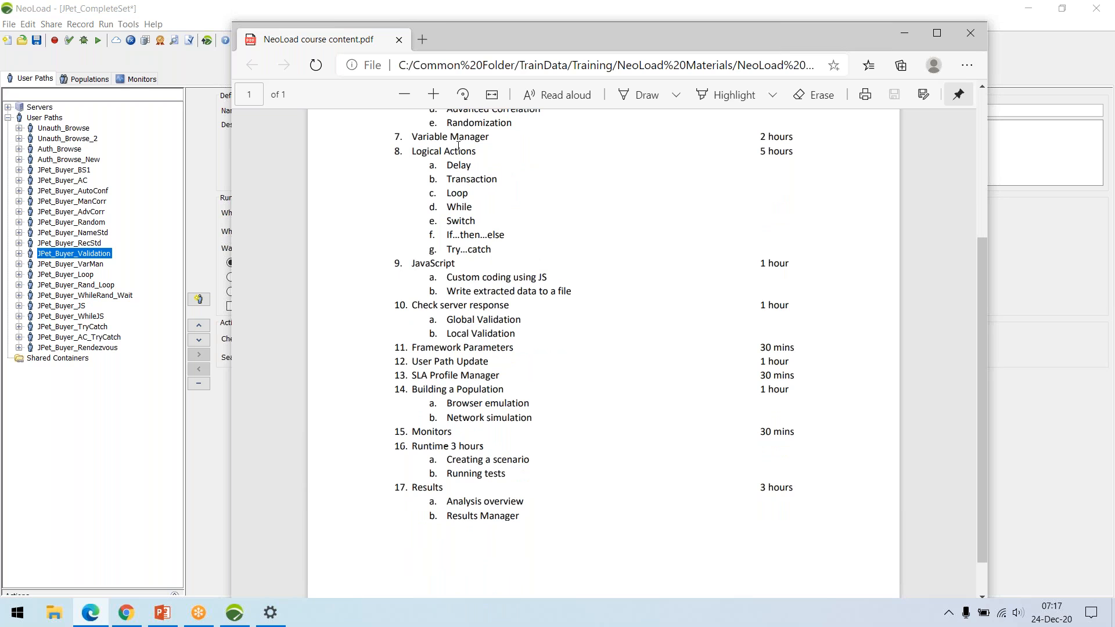
# Return to NeoLoad, show and collapse the list of available actions, and switch back to the course PDF in Edge.
pyautogui.click(130, 597)
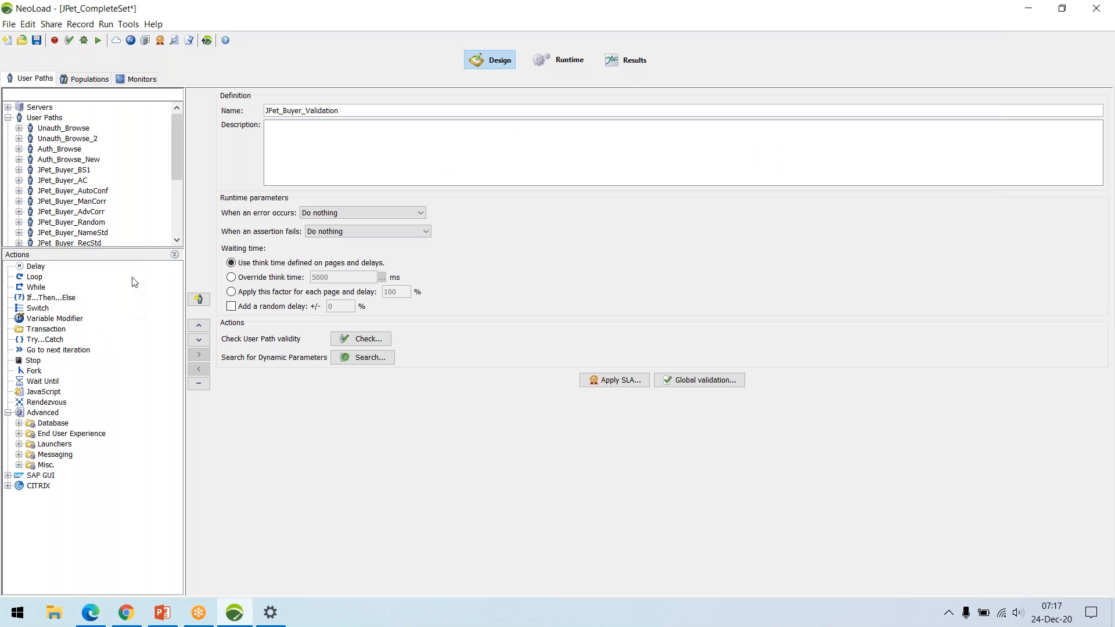
pyautogui.click(174, 254)
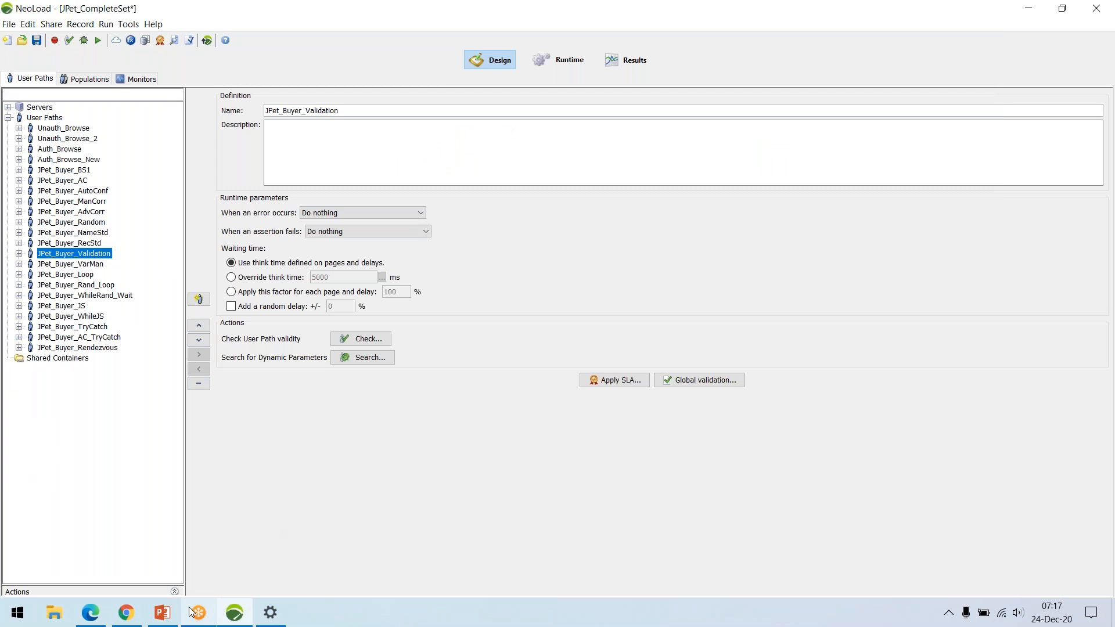
pyautogui.click(90, 612)
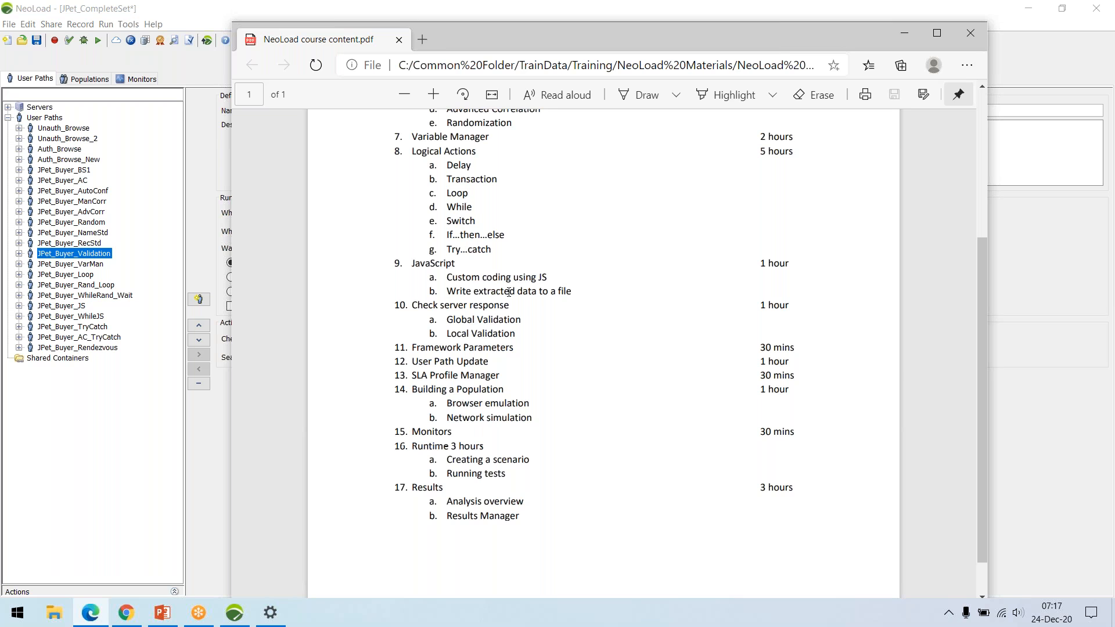
# Return to NeoLoad, view the JS script in the Actions container of JPet_Buyer_JS, and collapse that user path.
pyautogui.click(79, 306)
pyautogui.doubleClick(79, 306)
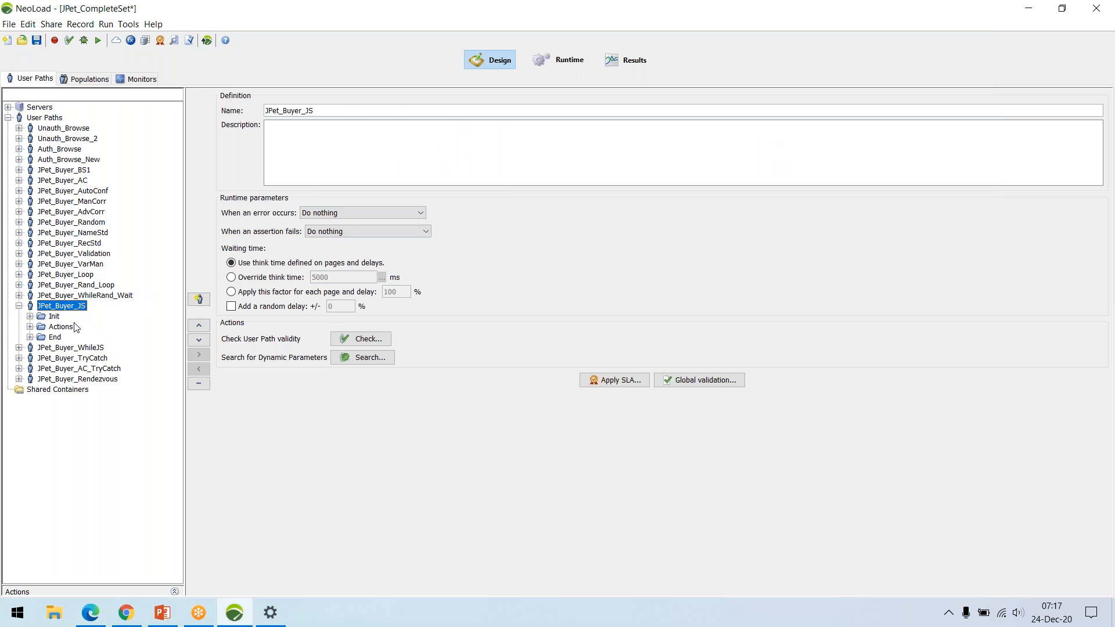
pyautogui.doubleClick(70, 327)
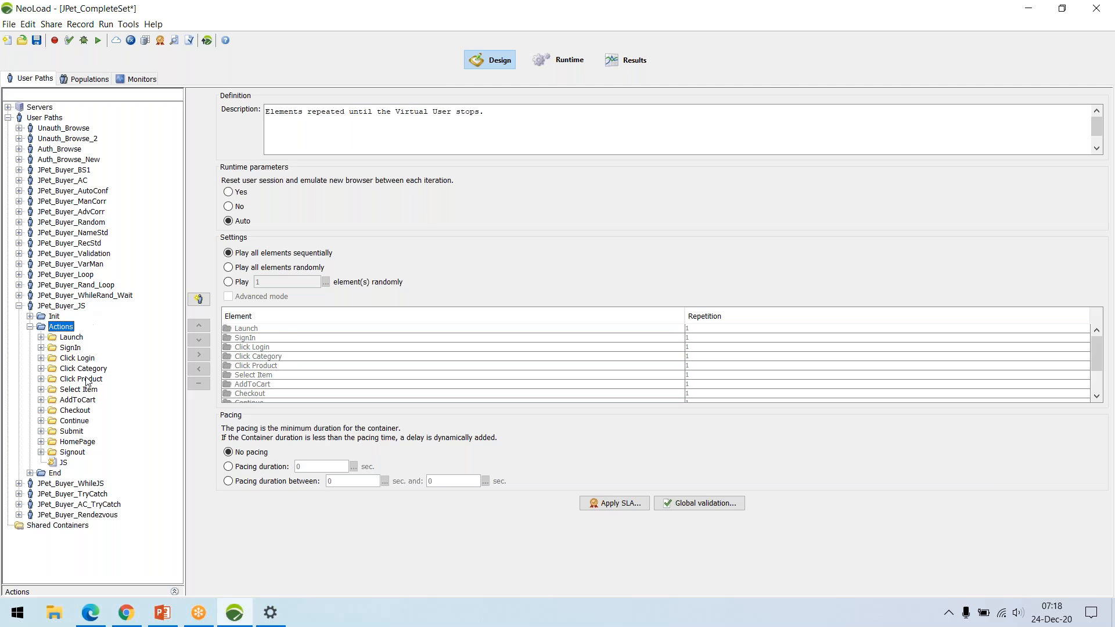
pyautogui.click(63, 463)
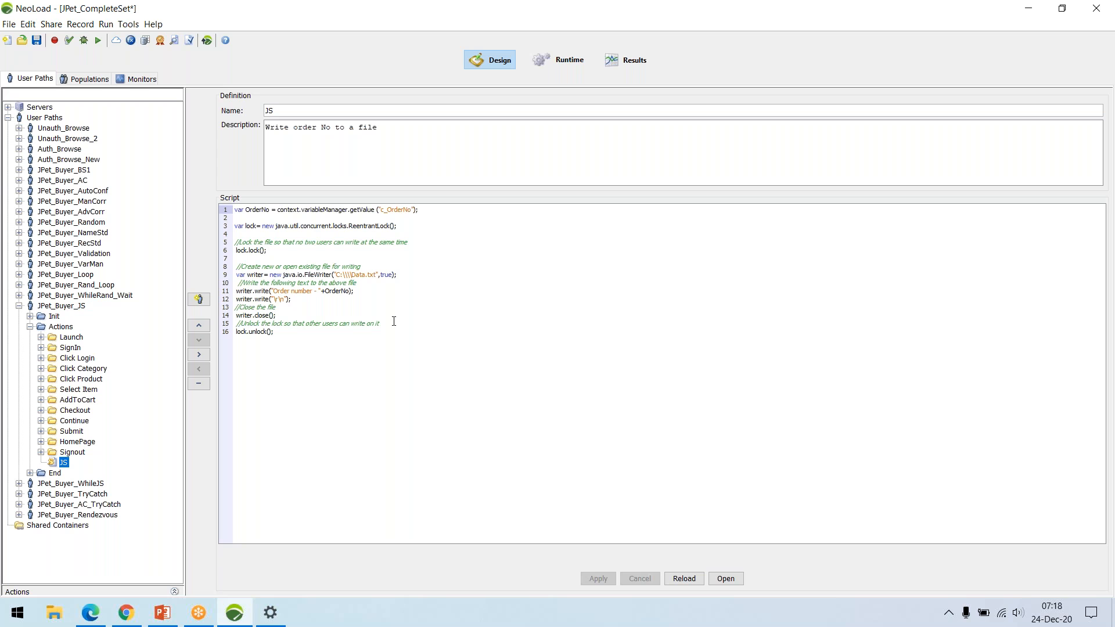
pyautogui.click(31, 328)
pyautogui.click(19, 306)
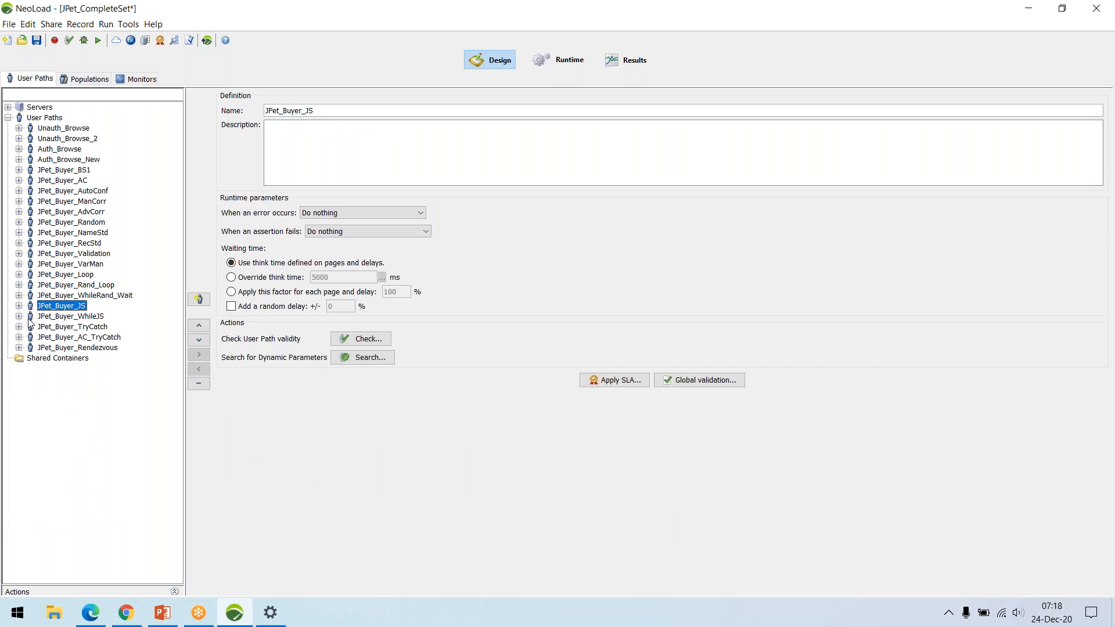
# Expand JPet_Buyer_WhileJS down to the contents of its while loop to examine its structure, and collapse the user path.
pyautogui.click(19, 317)
pyautogui.click(30, 338)
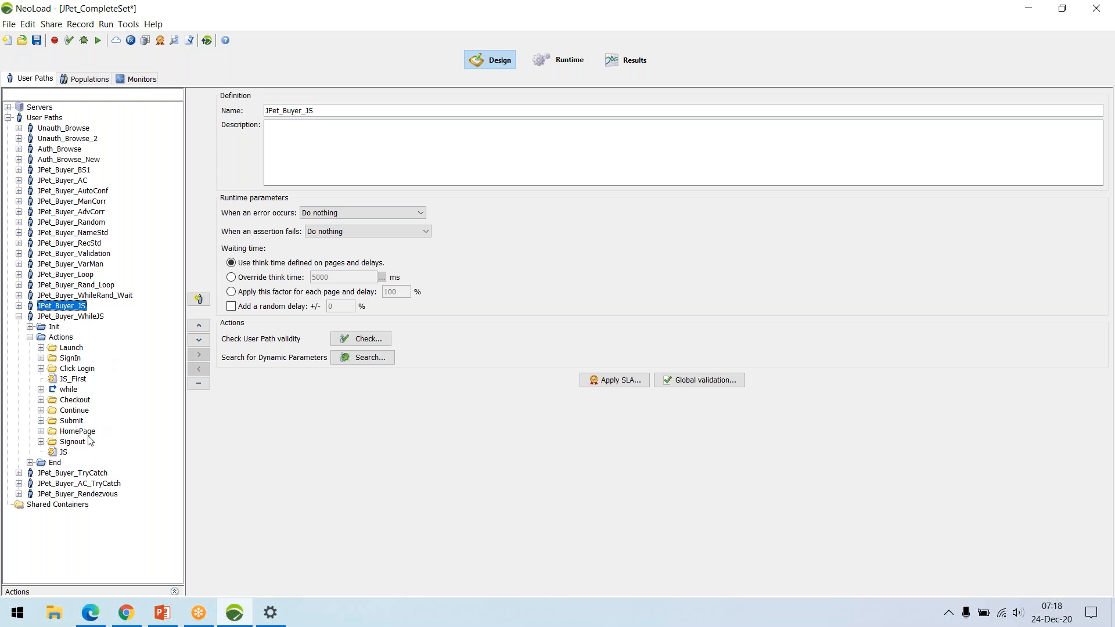
pyautogui.click(41, 390)
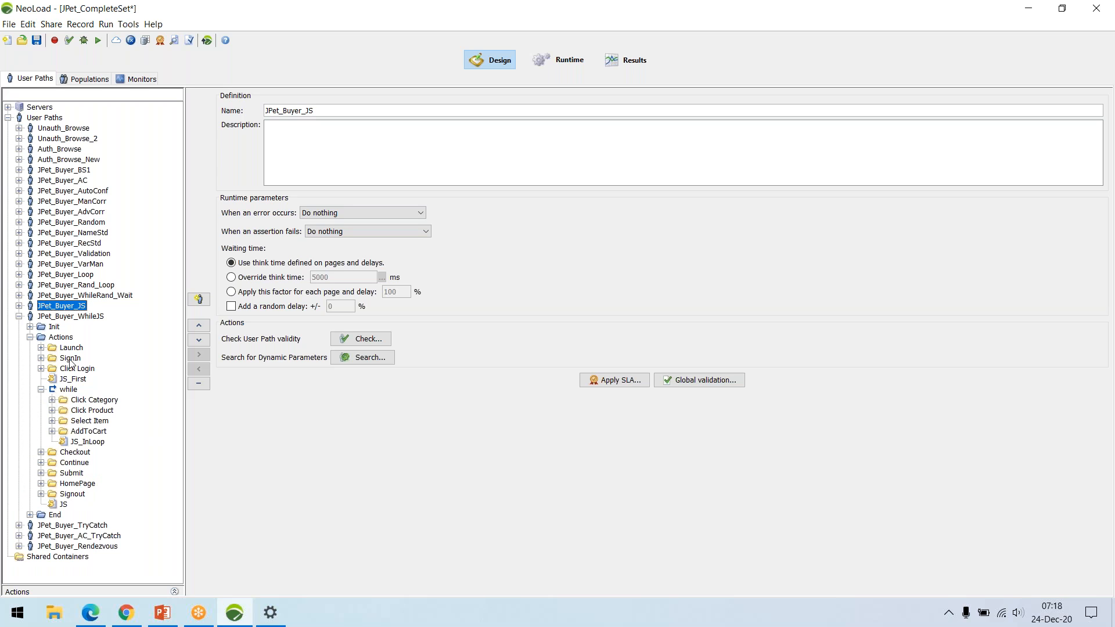
pyautogui.click(19, 317)
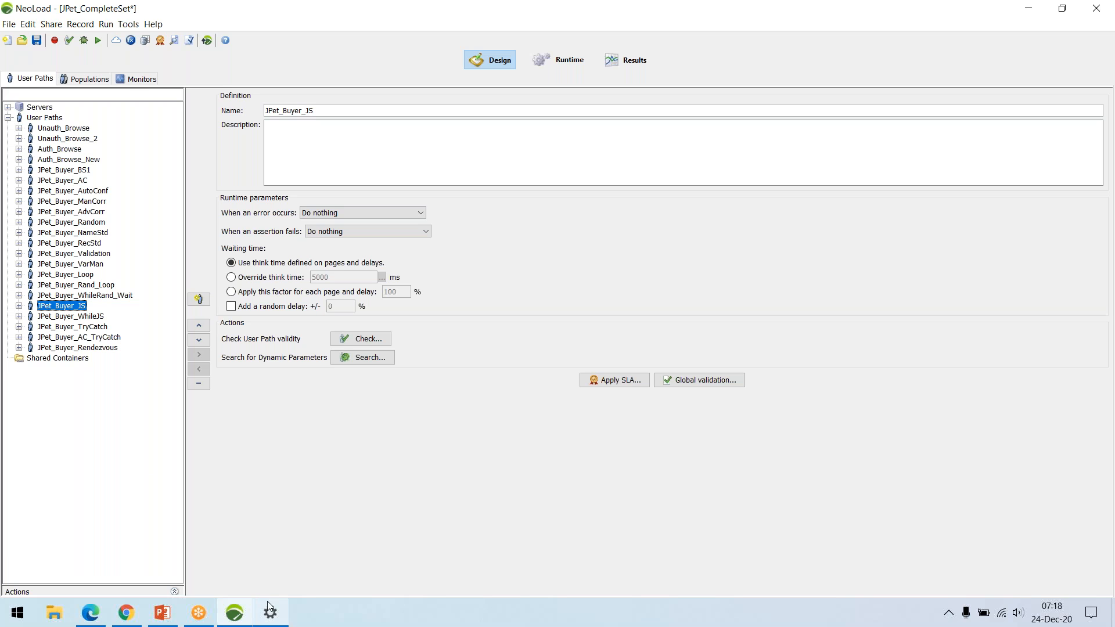
# Switch to Edge, examine the course topics from Check server response through Results, and return to NeoLoad.
pyautogui.click(91, 612)
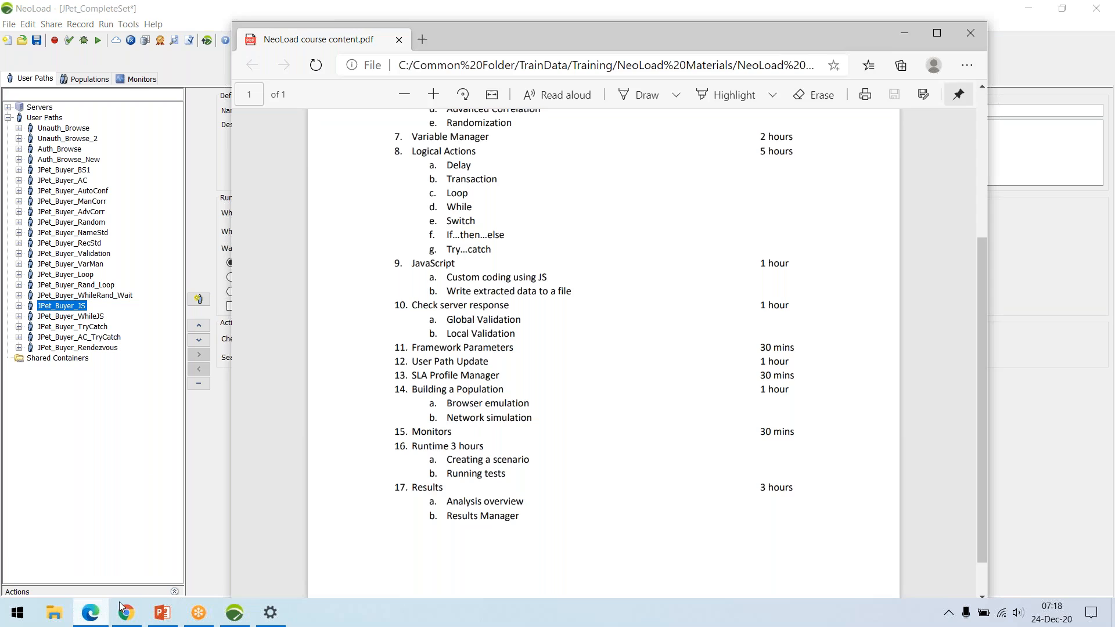
pyautogui.scroll(-1, 620, 372)
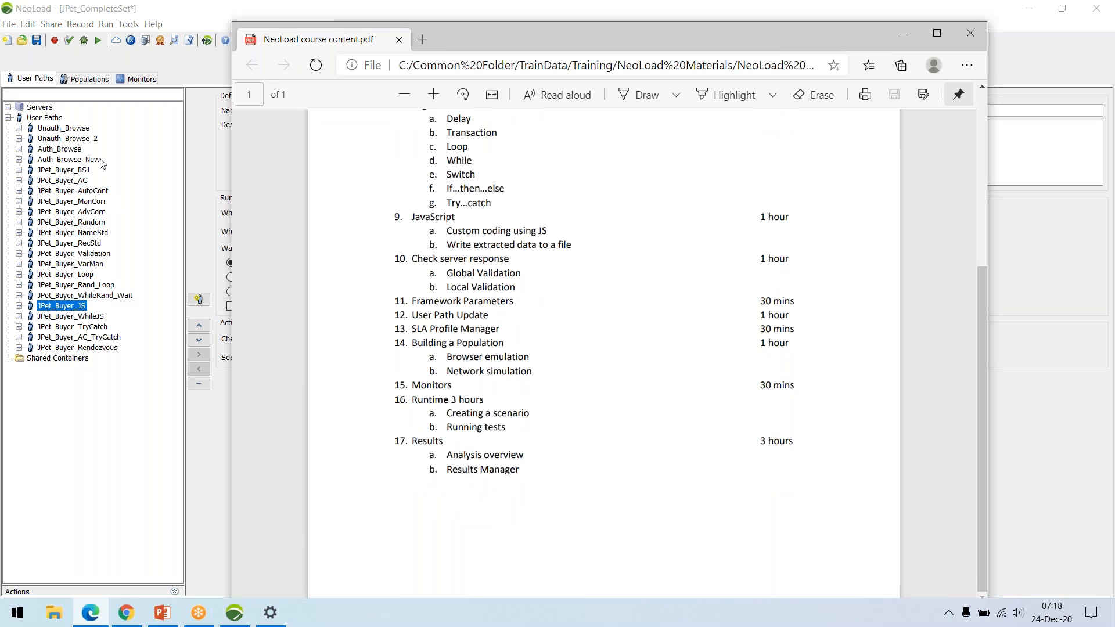
pyautogui.click(130, 257)
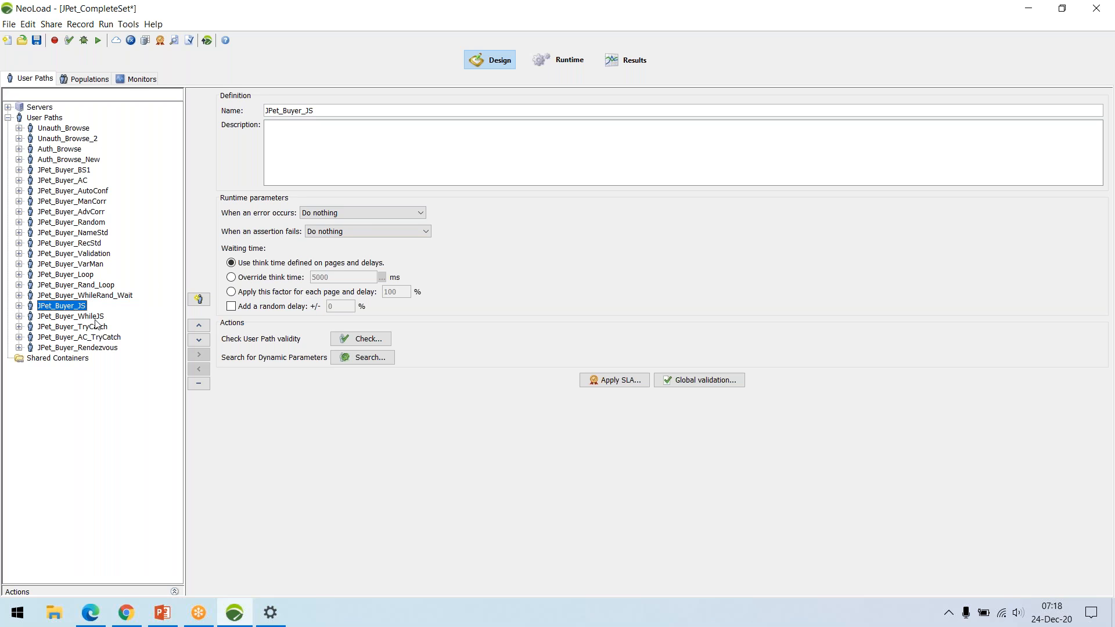
# Examine the user path percentages, browsers and WAN emulation of the Unauth_WFs, Multi, Auth_WFs and Rend populations.
pyautogui.click(86, 79)
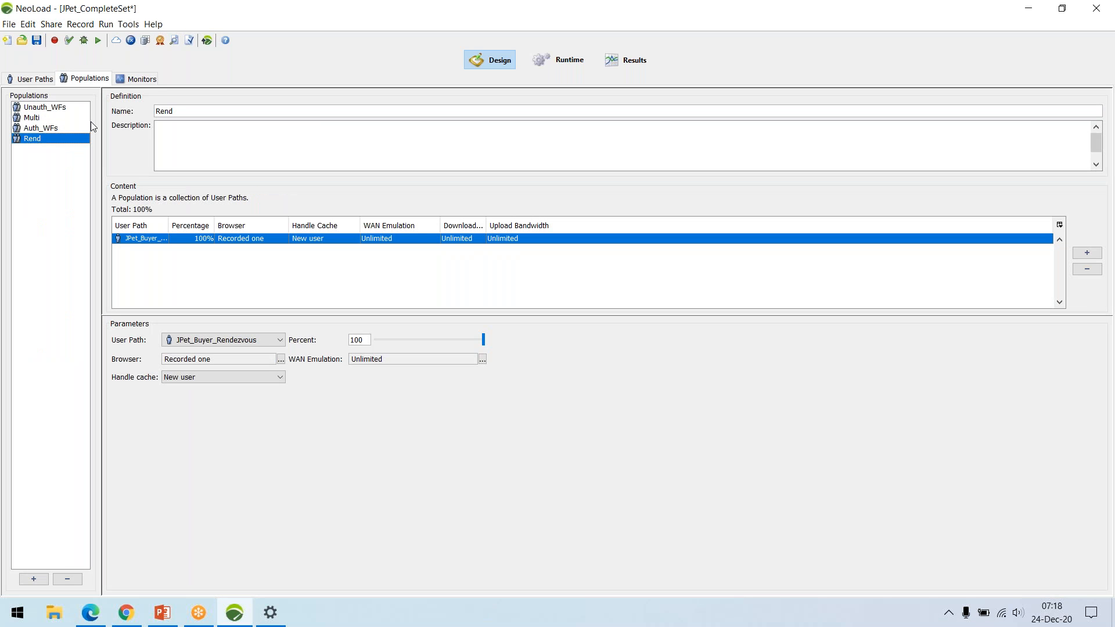
pyautogui.click(54, 110)
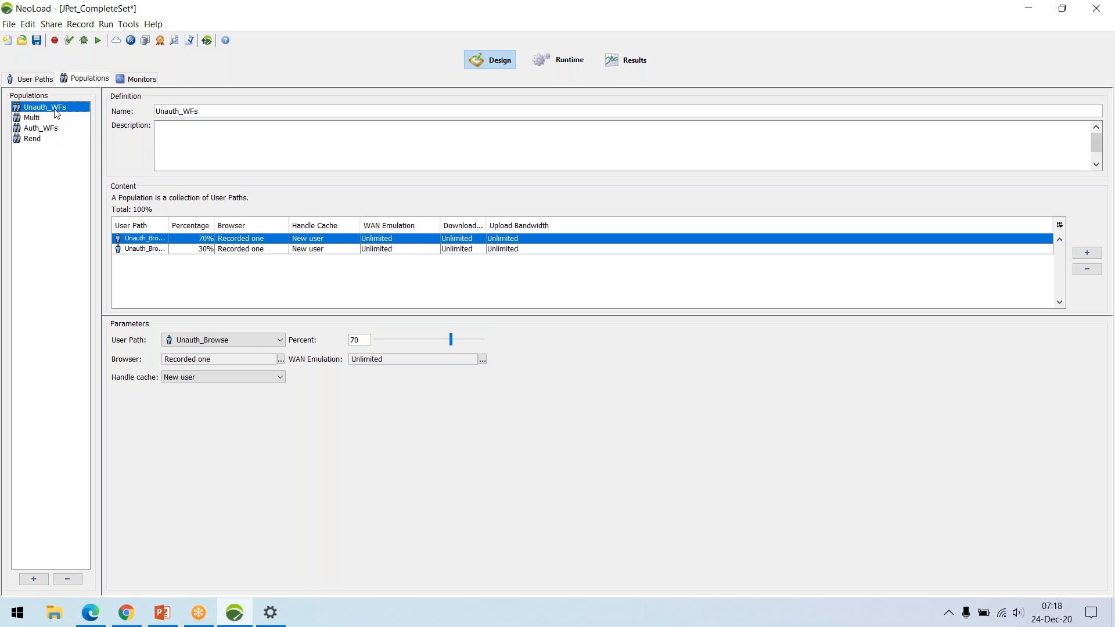
pyautogui.click(35, 128)
pyautogui.click(35, 118)
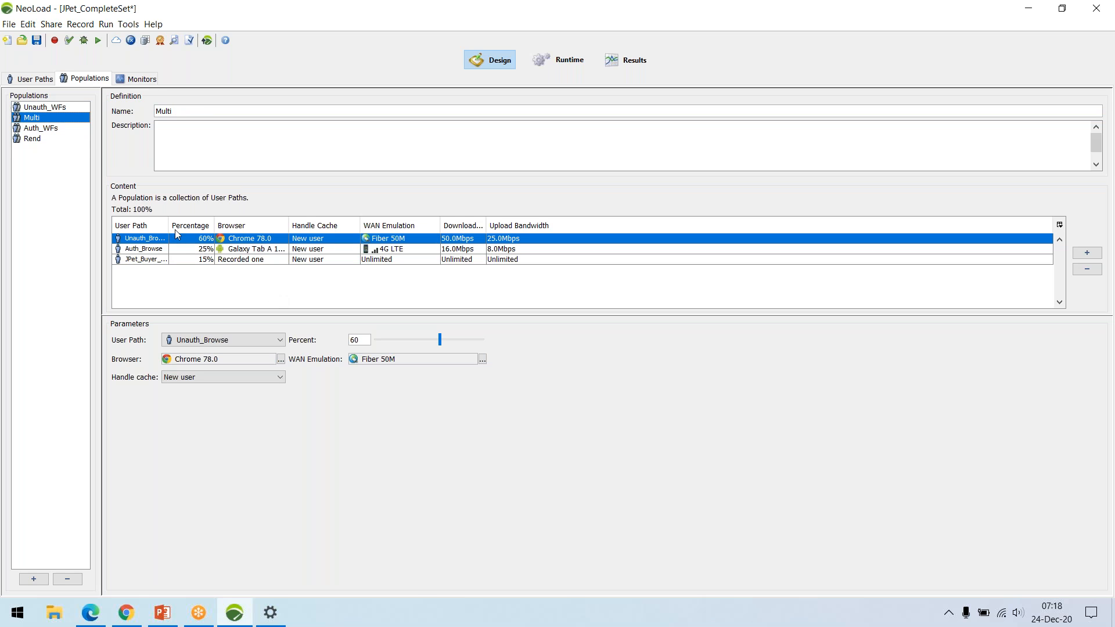
pyautogui.click(41, 130)
pyautogui.click(45, 140)
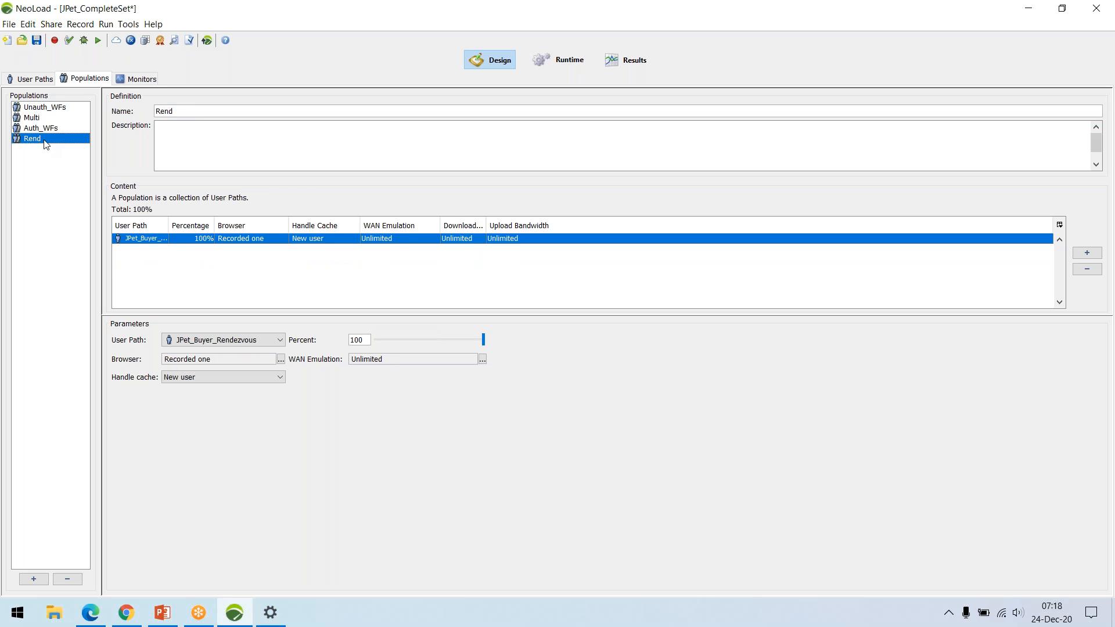
pyautogui.click(49, 107)
# Examine the System, Memory and TCP counters of the linux monitor under SampleLinuxMonitor, widening the monitors tree for readability.
pyautogui.click(137, 79)
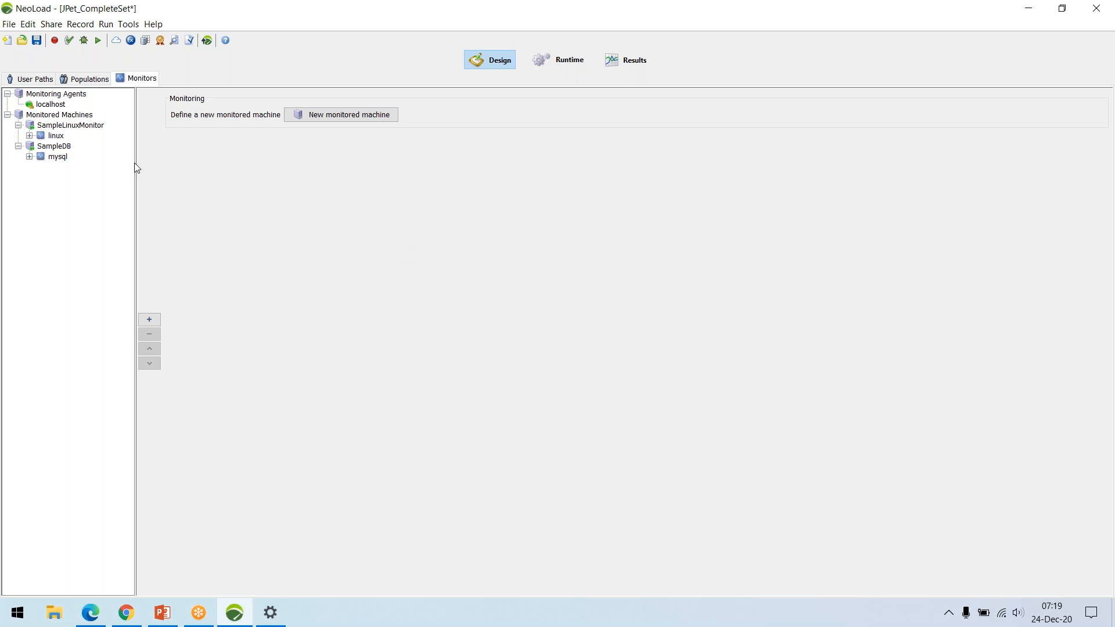
pyautogui.click(29, 136)
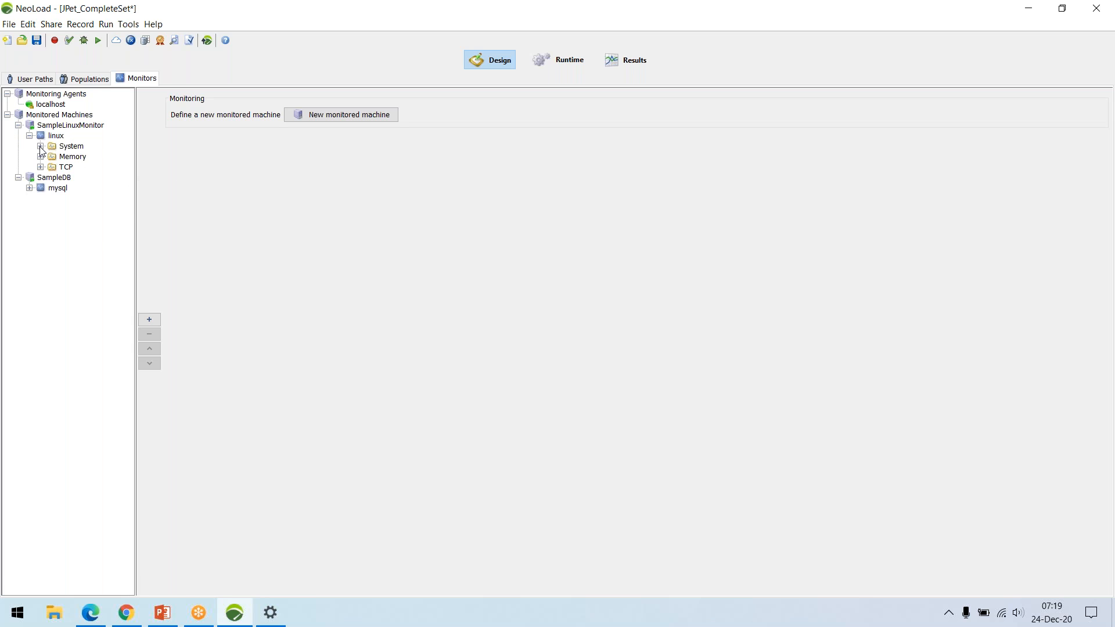
pyautogui.click(41, 146)
pyautogui.moveTo(135, 247); pyautogui.dragTo(180, 246)
pyautogui.click(41, 230)
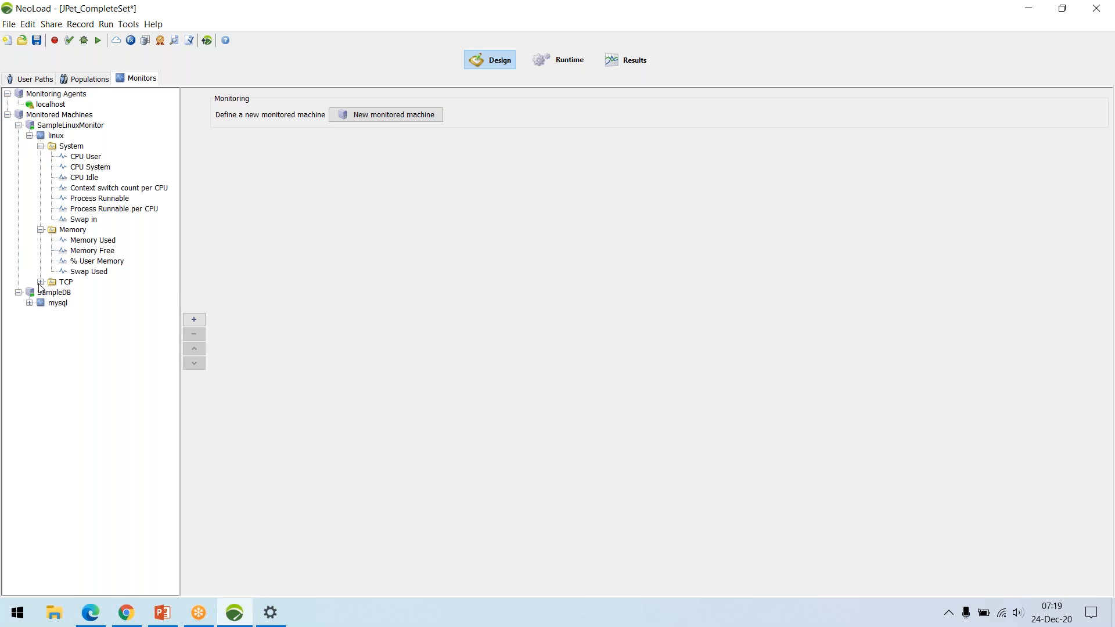
pyautogui.click(41, 282)
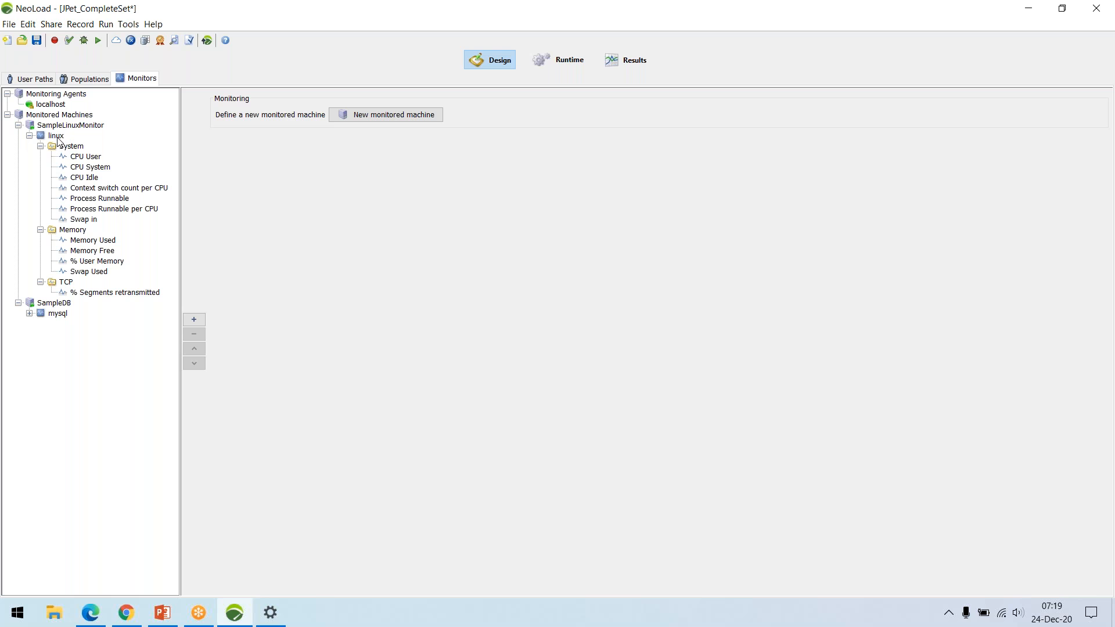
# Examine the duration and load variation policies of the SpikeTest, CapacityTest and SmokeTest runtime scenarios.
pyautogui.click(35, 79)
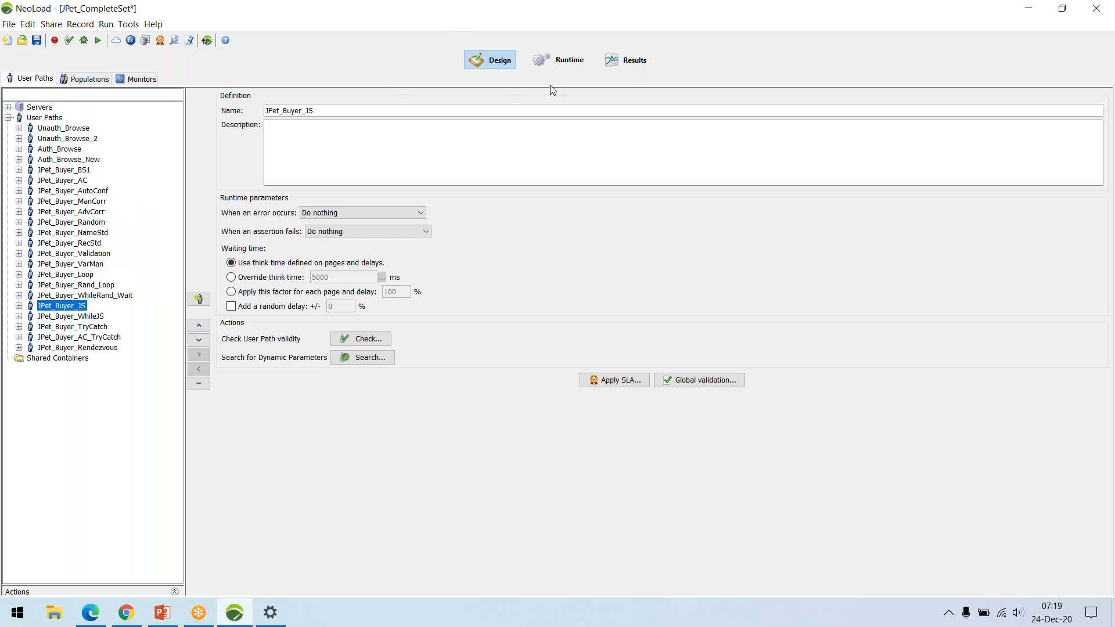
pyautogui.click(575, 62)
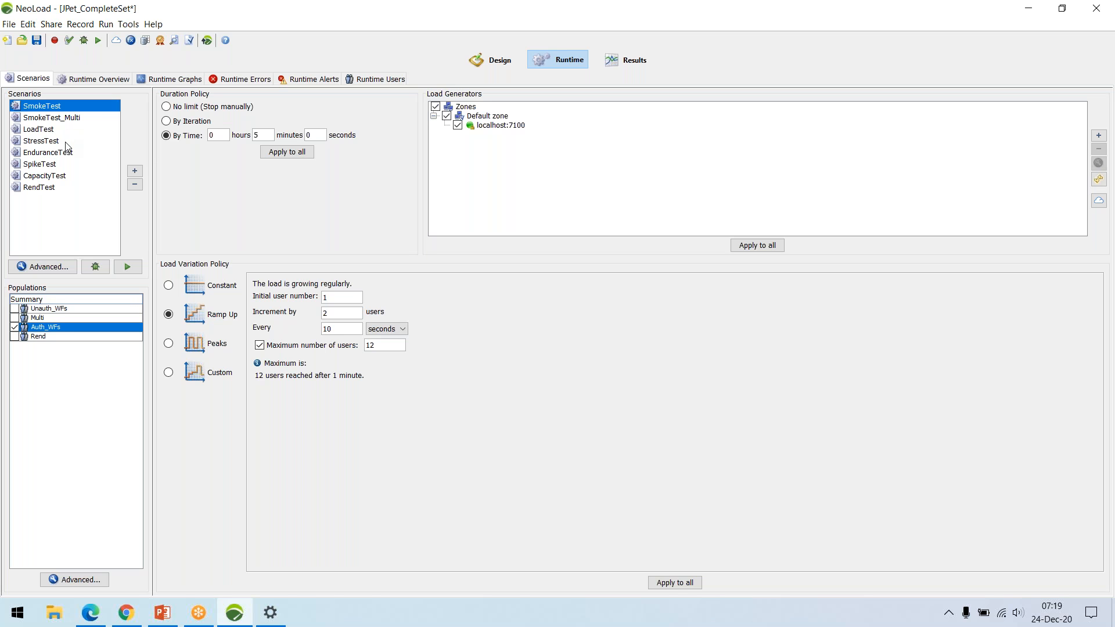
pyautogui.click(52, 177)
pyautogui.press('Up')
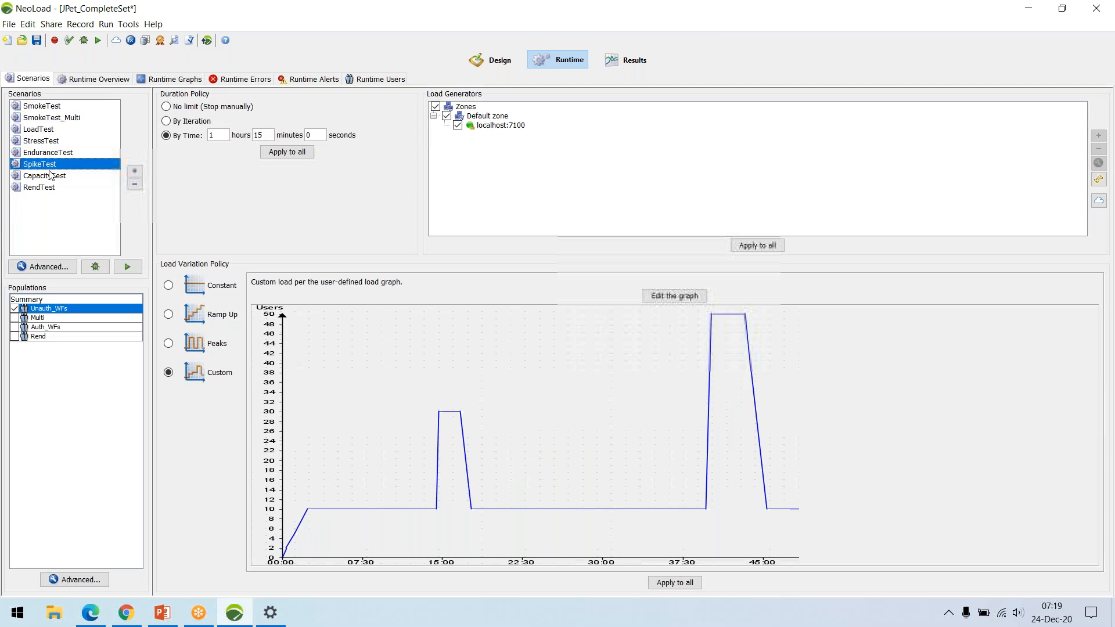
pyautogui.click(49, 180)
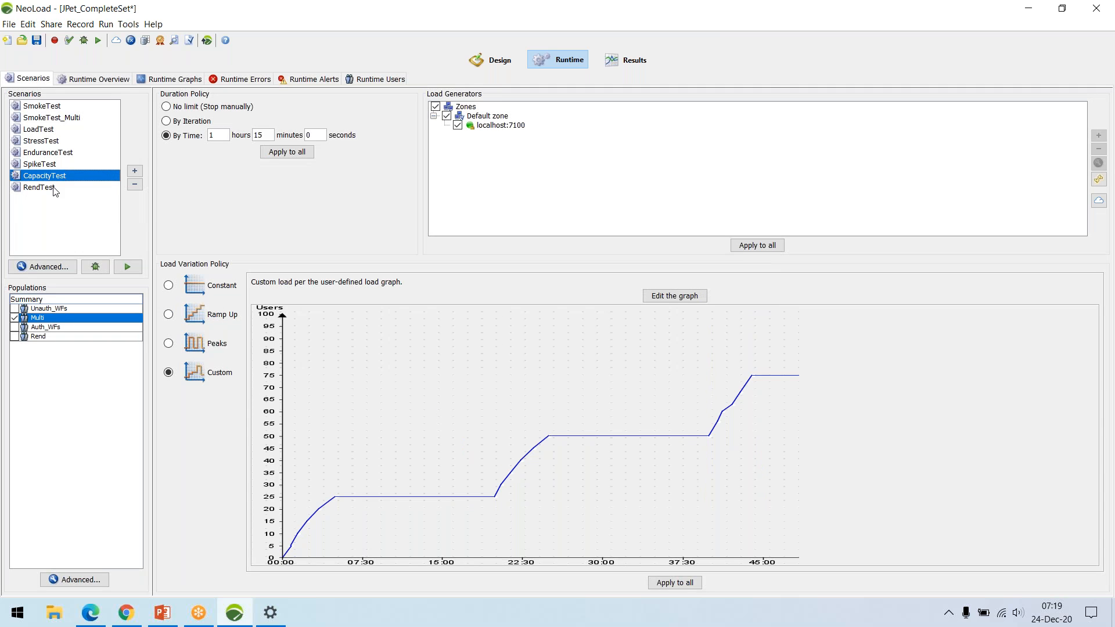
pyautogui.click(71, 107)
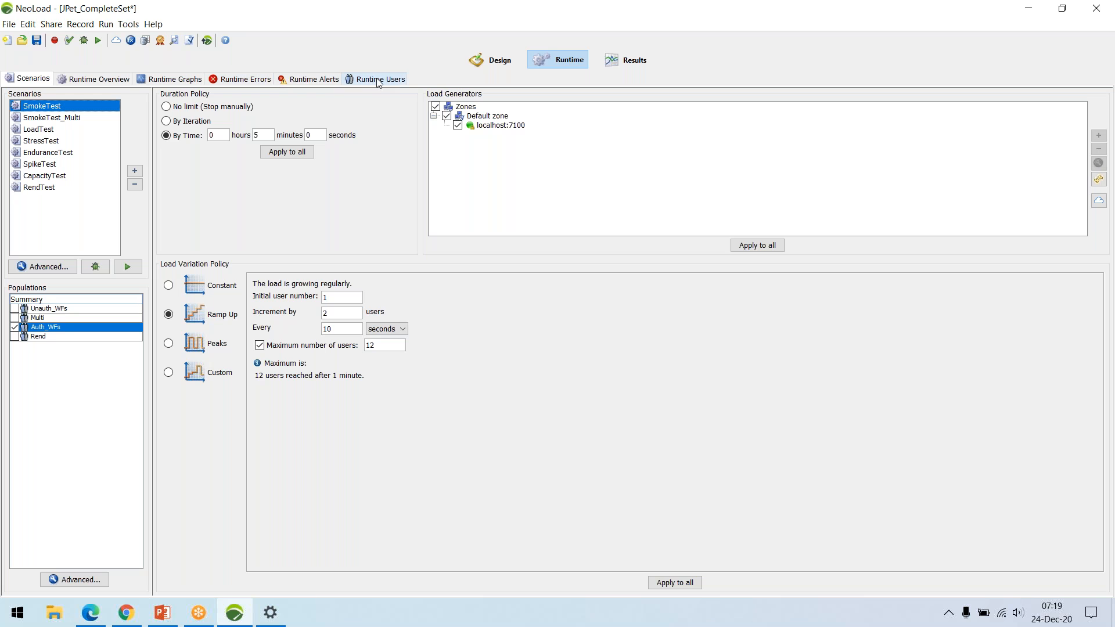
# Look through the runtime overview, graphs, errors, alerts and users views, and return to the scenarios.
pyautogui.click(111, 82)
pyautogui.click(161, 83)
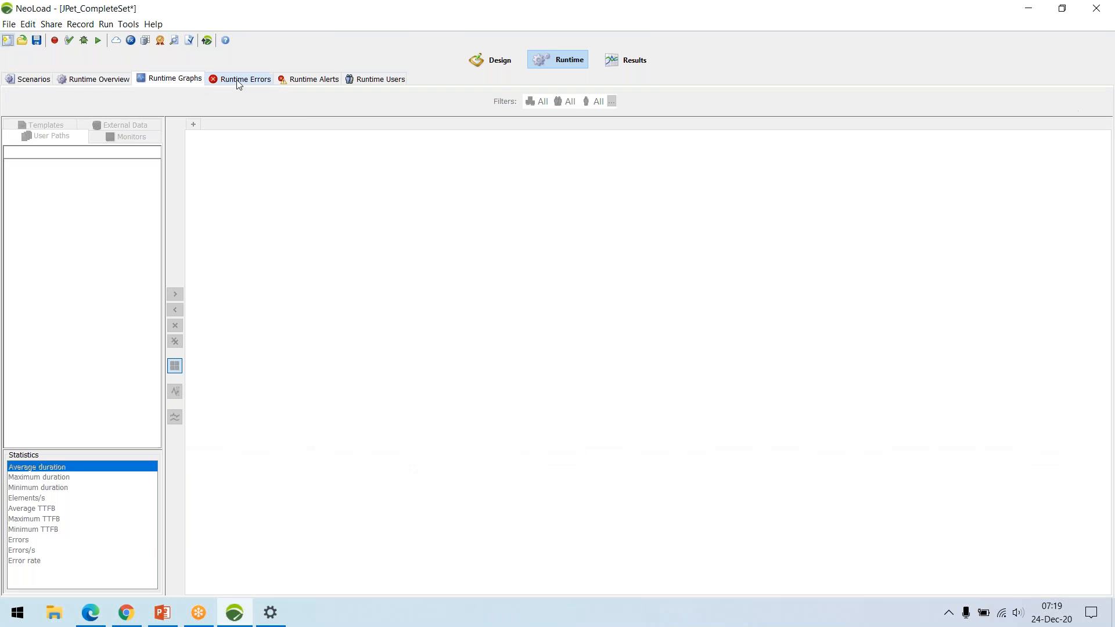
pyautogui.click(249, 80)
pyautogui.click(290, 85)
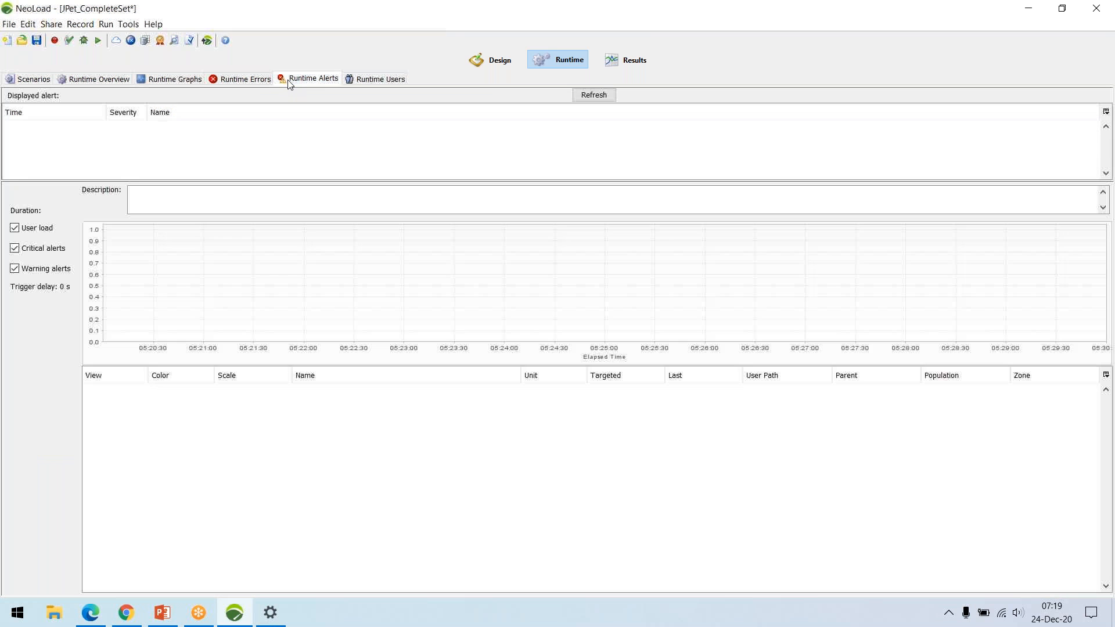
pyautogui.click(360, 85)
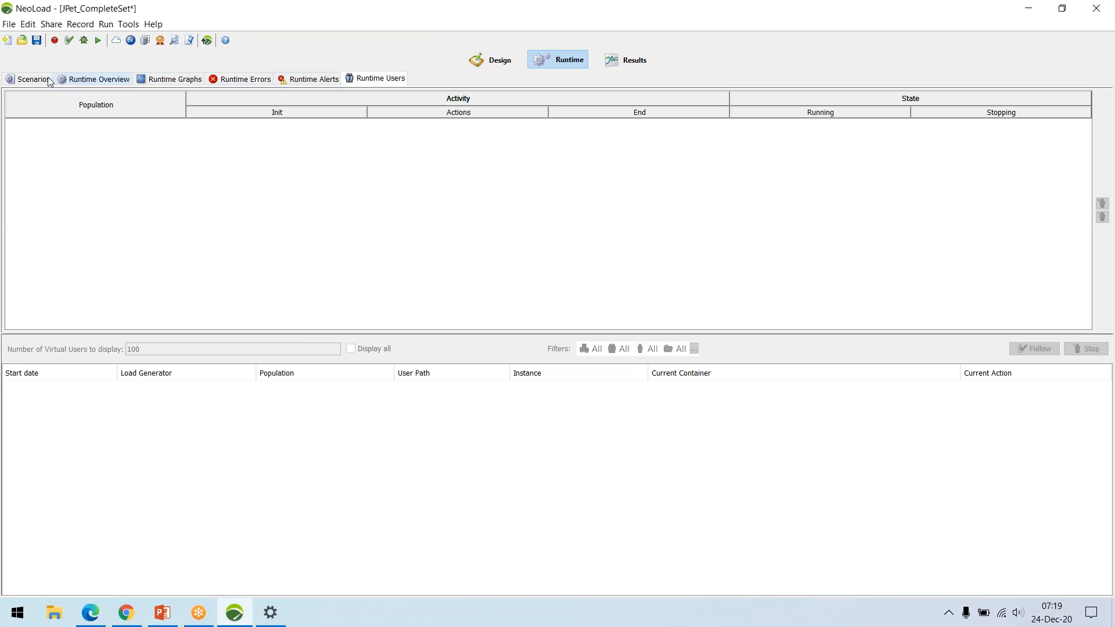
pyautogui.click(93, 79)
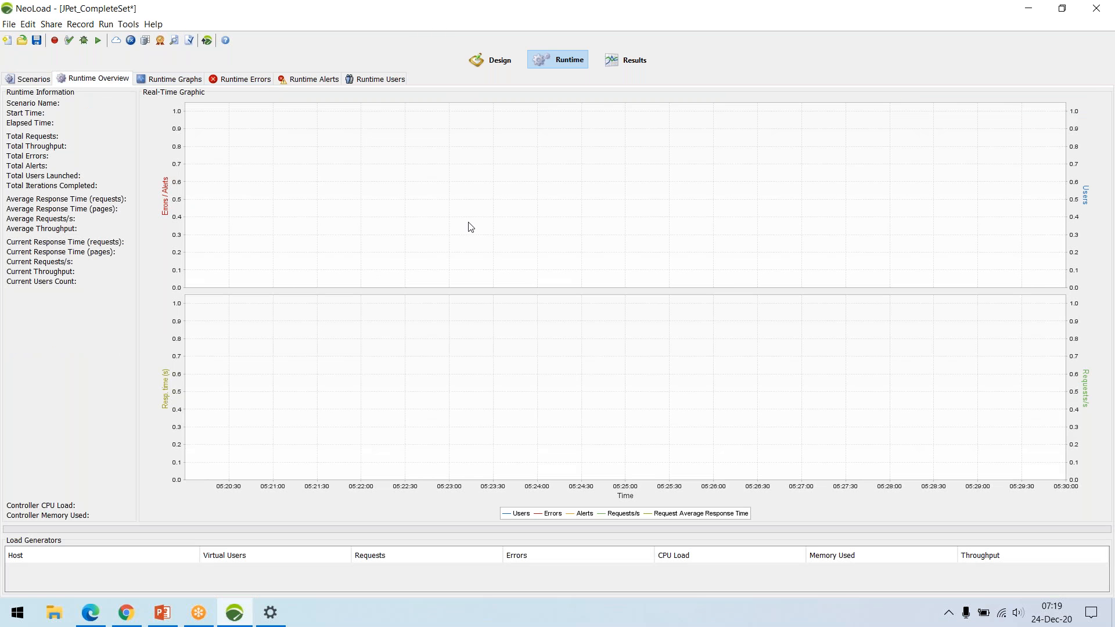
pyautogui.click(33, 80)
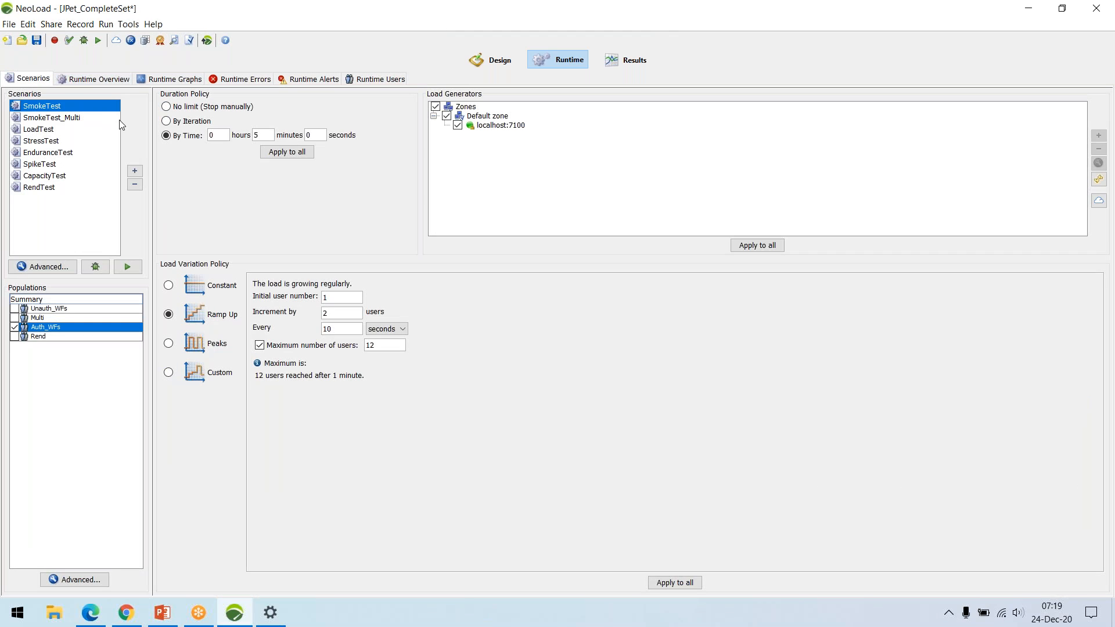
# Review the Rend2 test result's summary, values, graphs, errors and alerts, and return to the test summary.
pyautogui.click(622, 66)
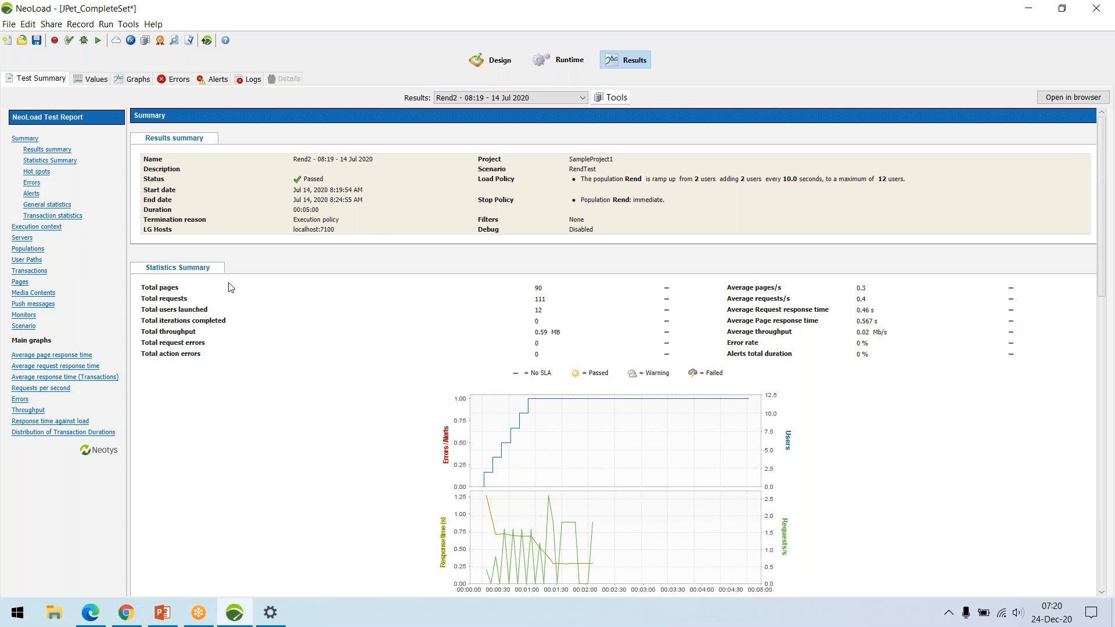
pyautogui.click(93, 79)
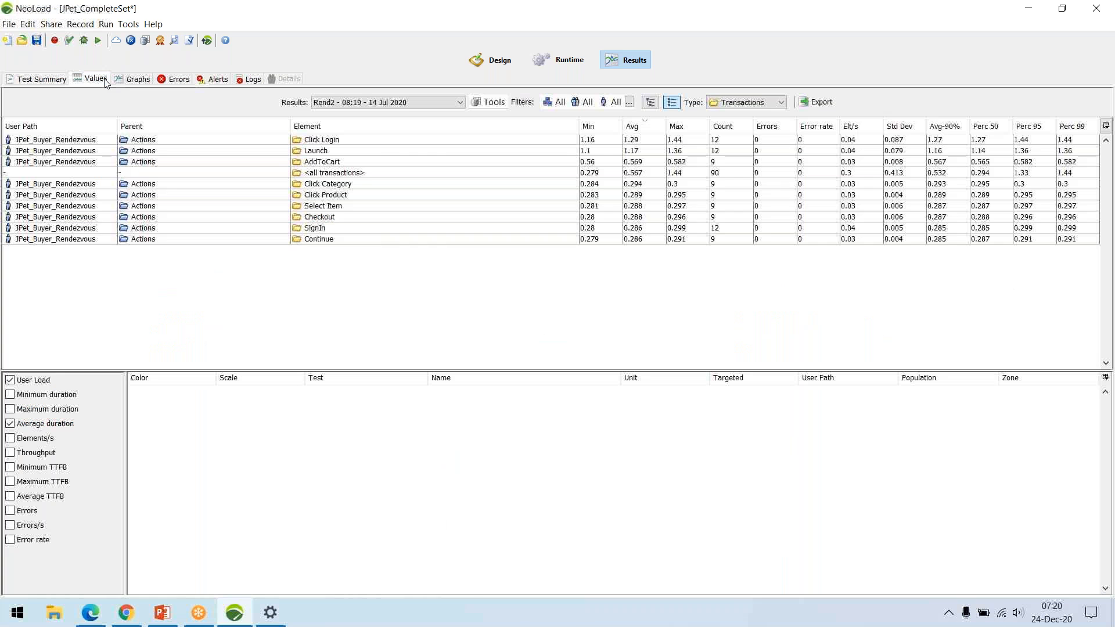
pyautogui.click(134, 80)
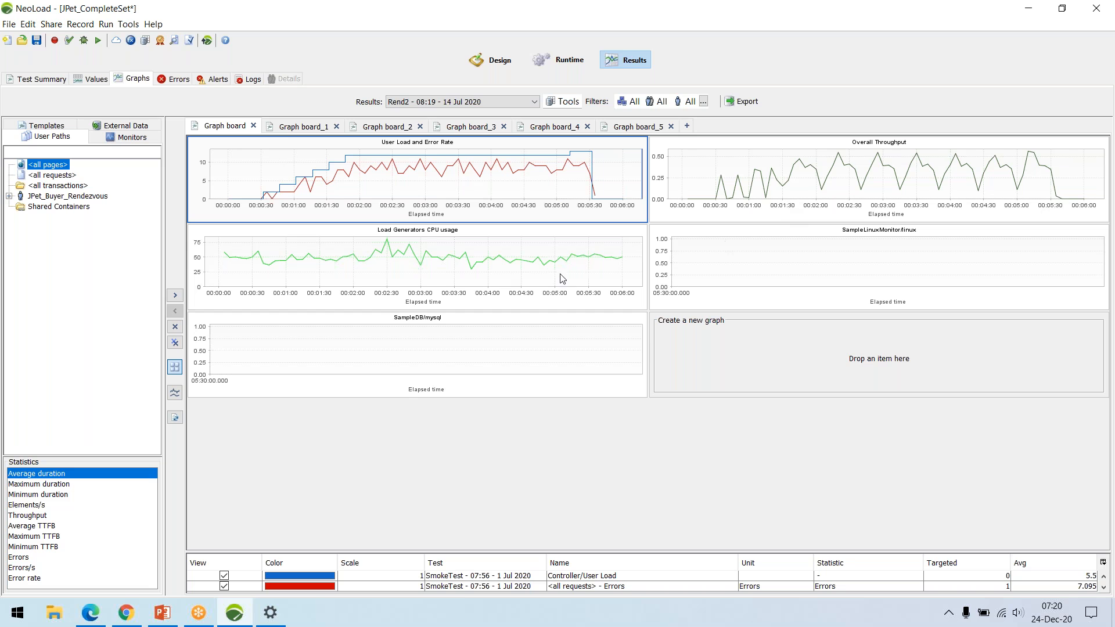
pyautogui.click(165, 82)
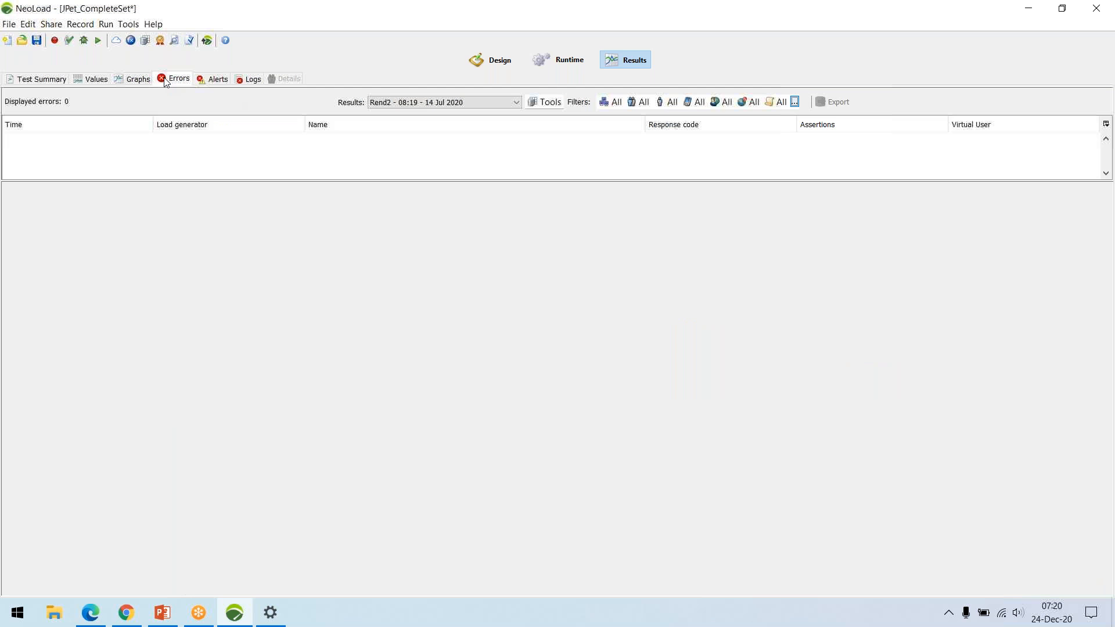
pyautogui.click(212, 79)
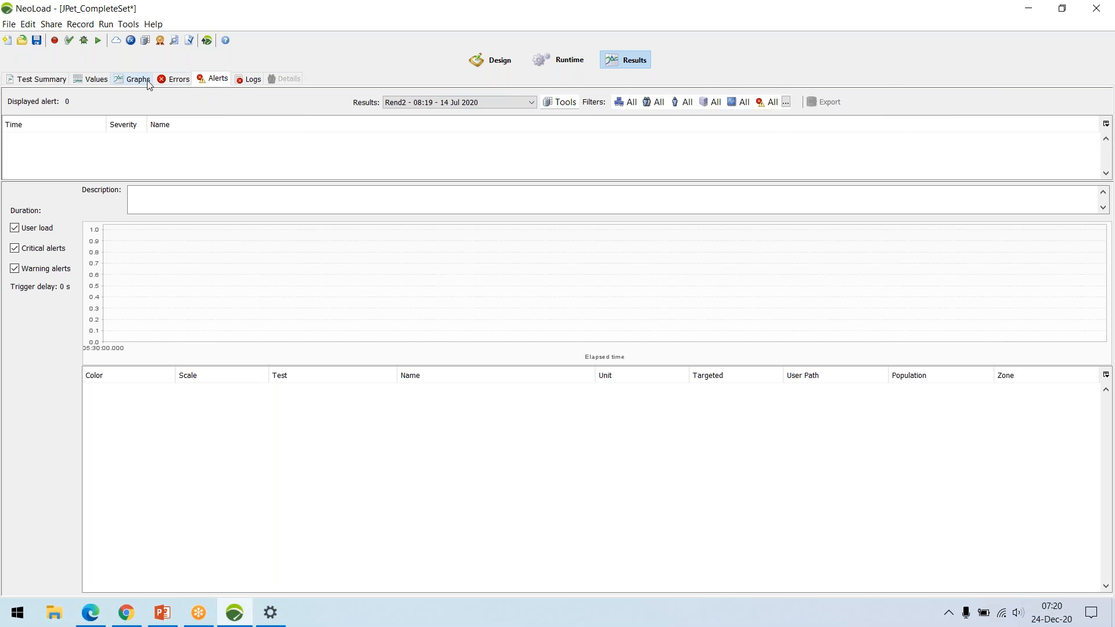
pyautogui.click(93, 79)
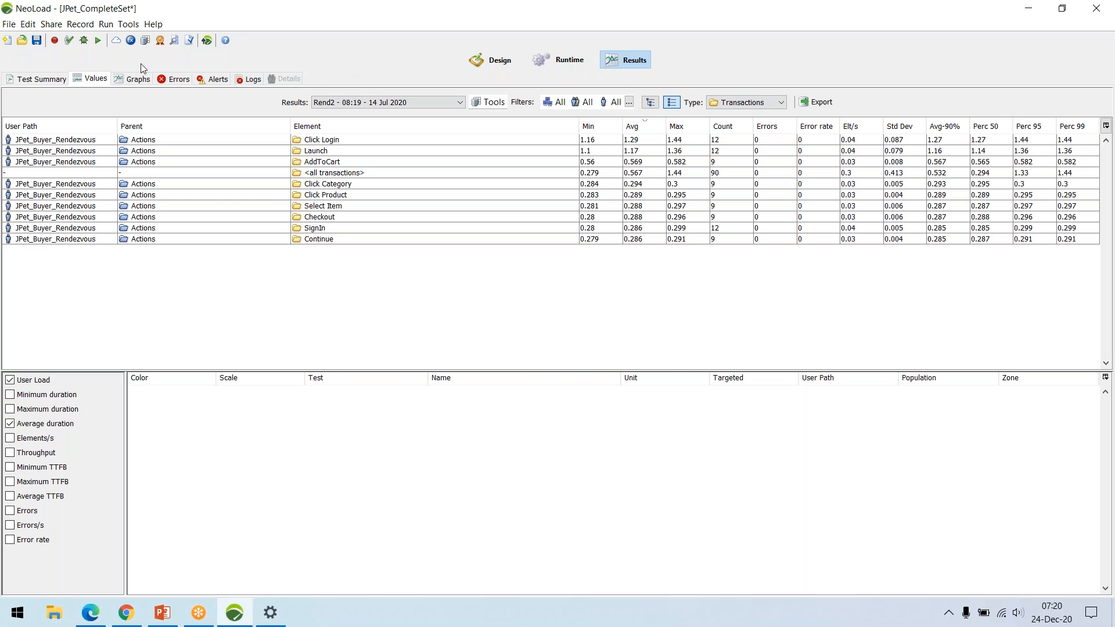
pyautogui.click(38, 78)
# Examine the SLA profiles, filters, comparison and data import options in the Results Manager, and close it.
pyautogui.click(617, 99)
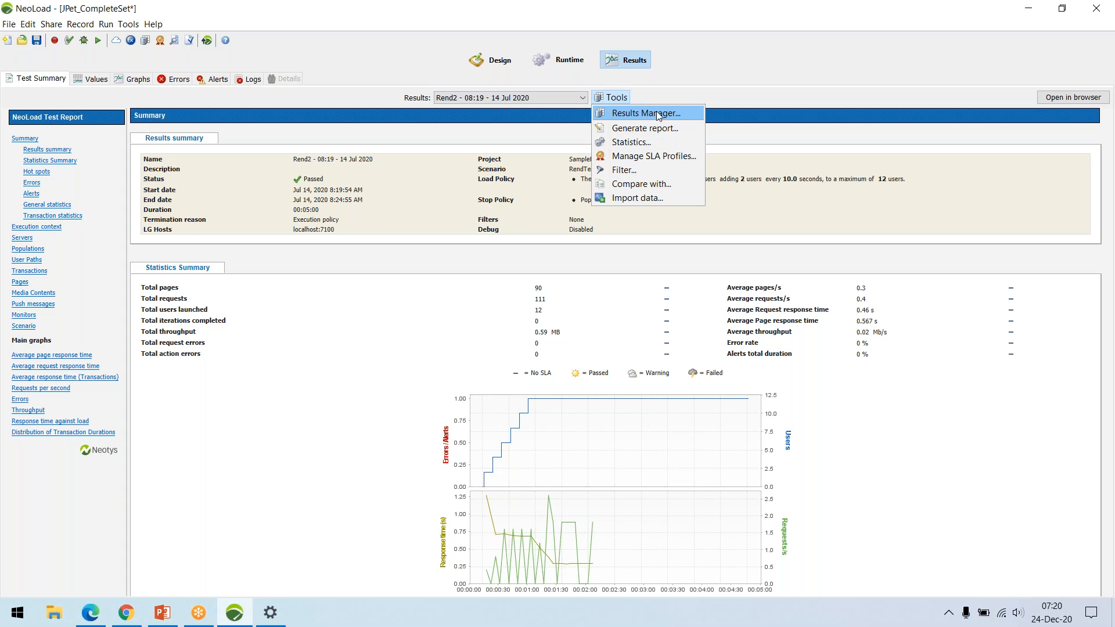
pyautogui.click(646, 113)
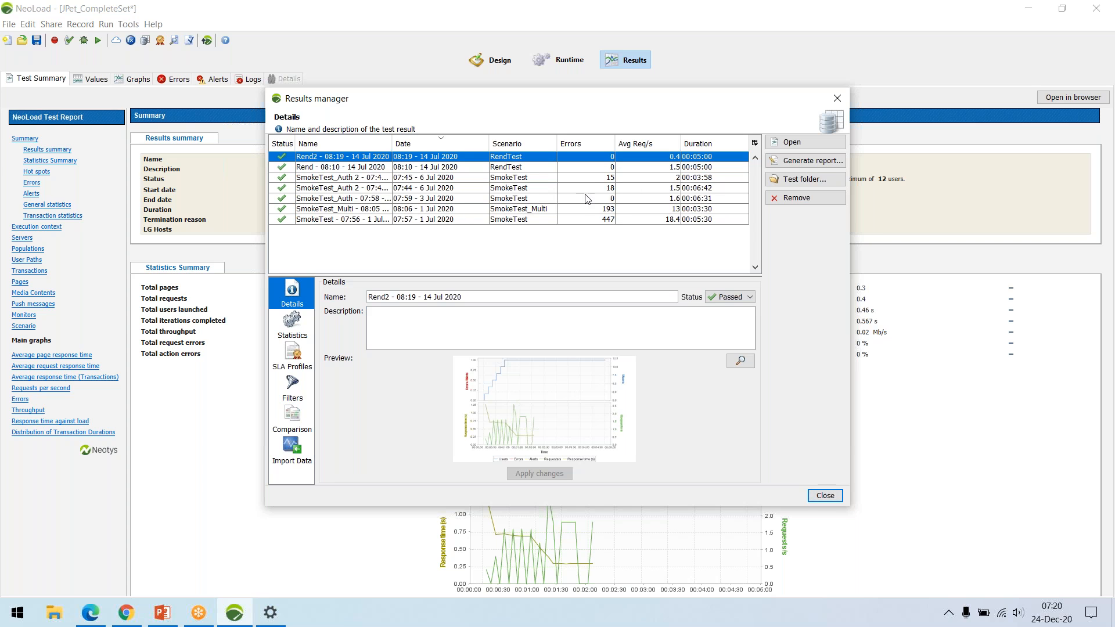
pyautogui.click(299, 360)
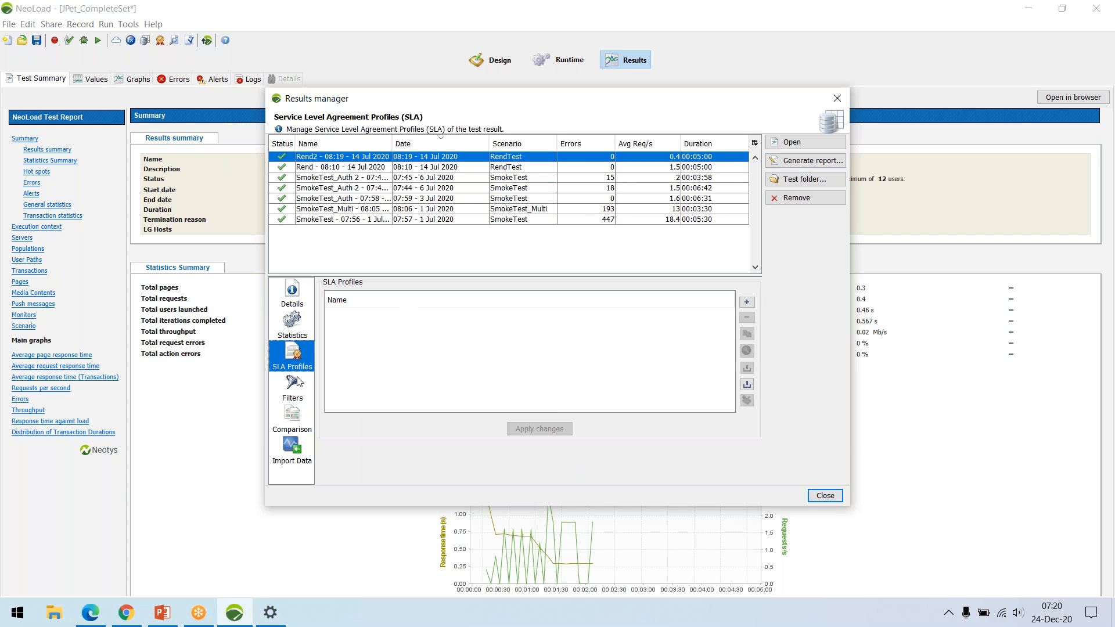
pyautogui.click(299, 384)
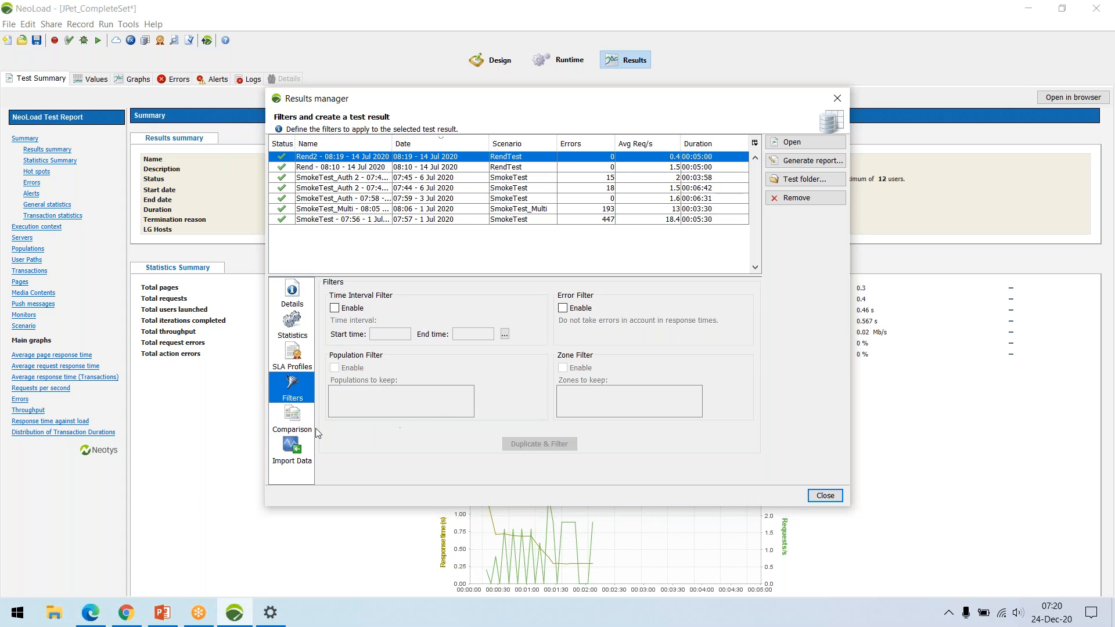
pyautogui.click(301, 423)
pyautogui.click(306, 445)
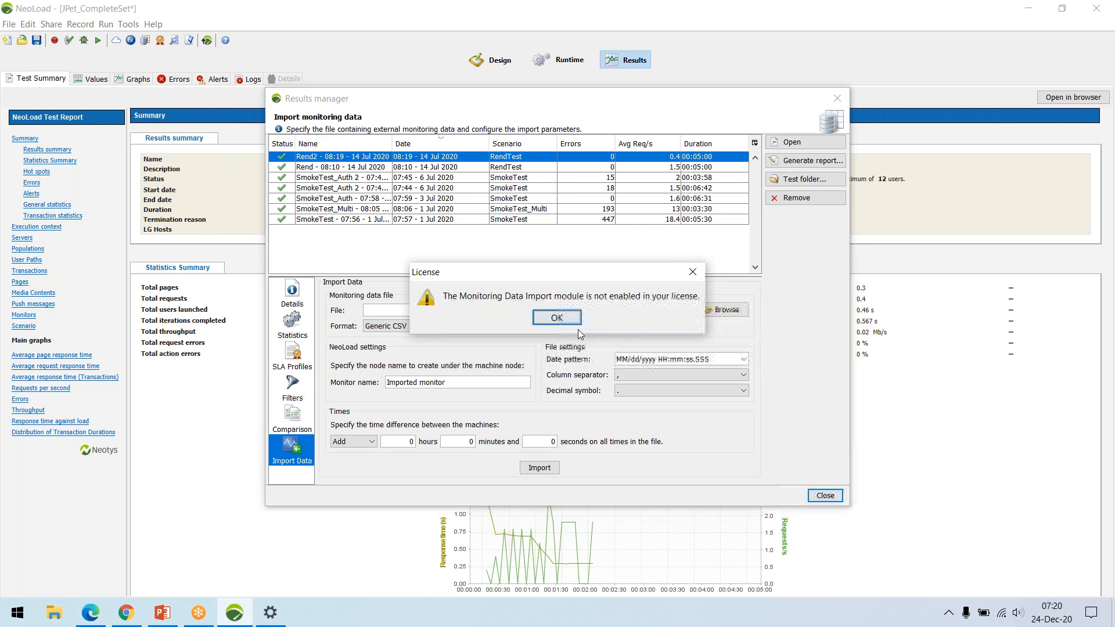
pyautogui.click(565, 317)
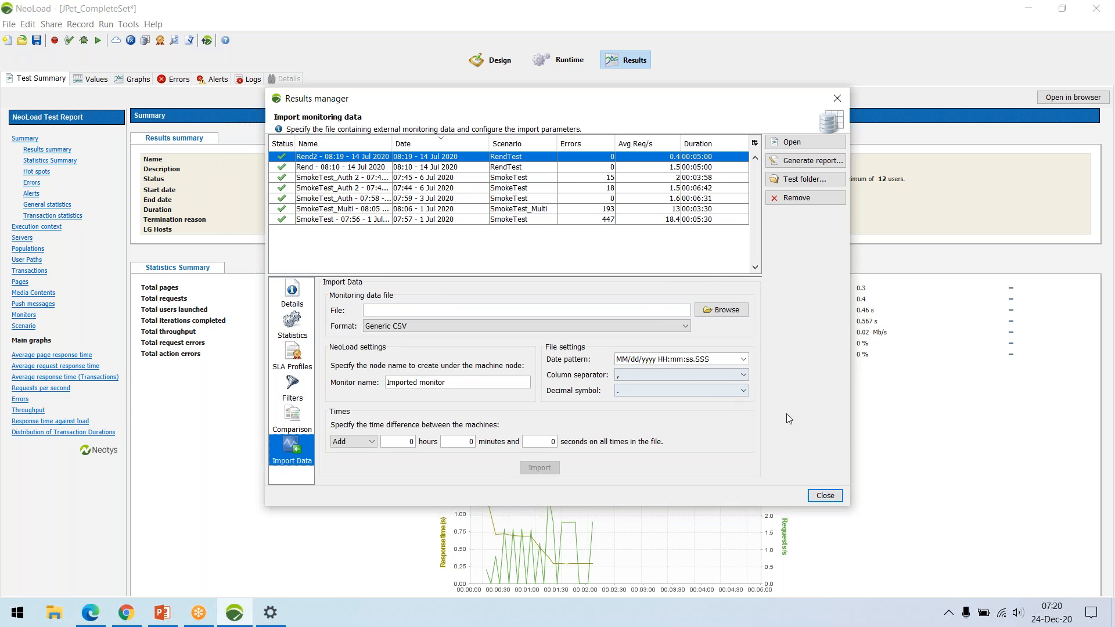
pyautogui.click(821, 498)
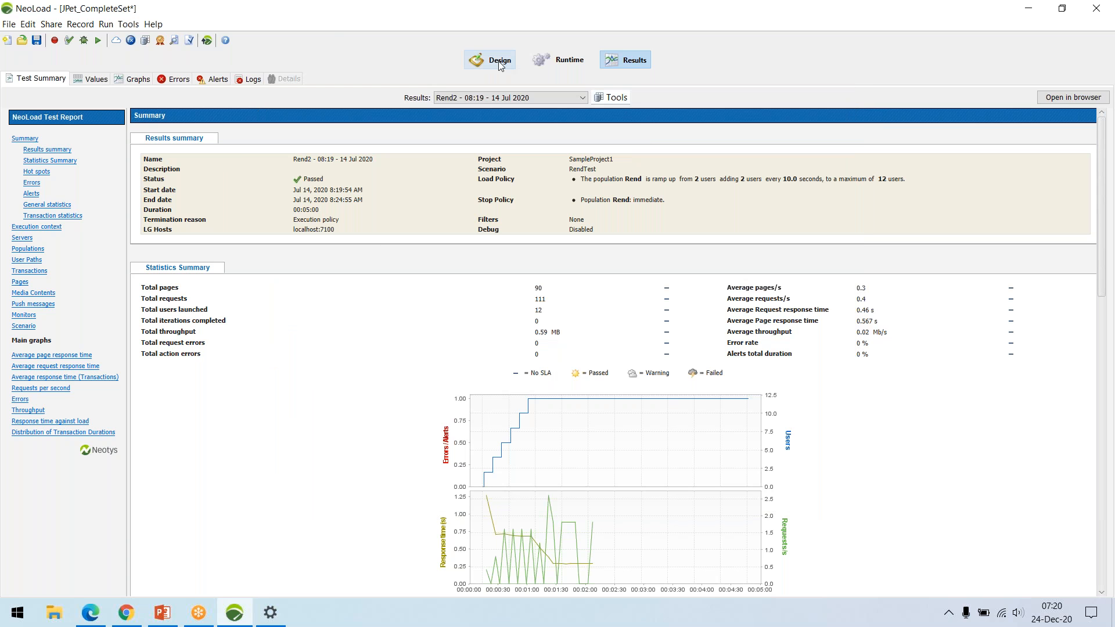
# Return to the user path design view and save the JPet_CompleteSet project.
pyautogui.click(491, 60)
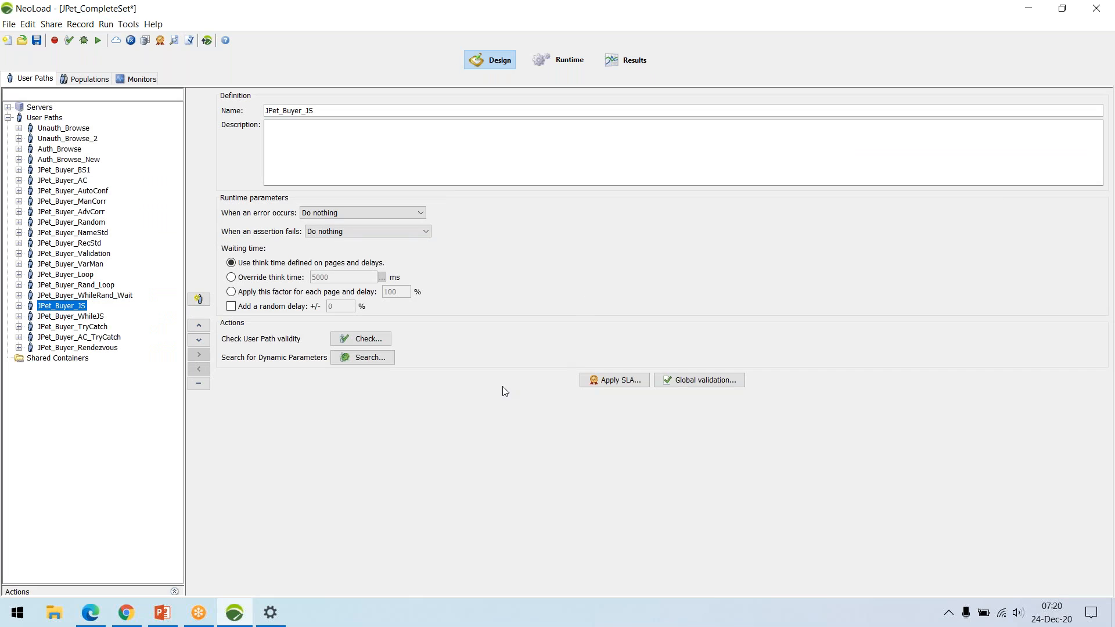
pyautogui.click(34, 43)
pyautogui.click(1020, 92)
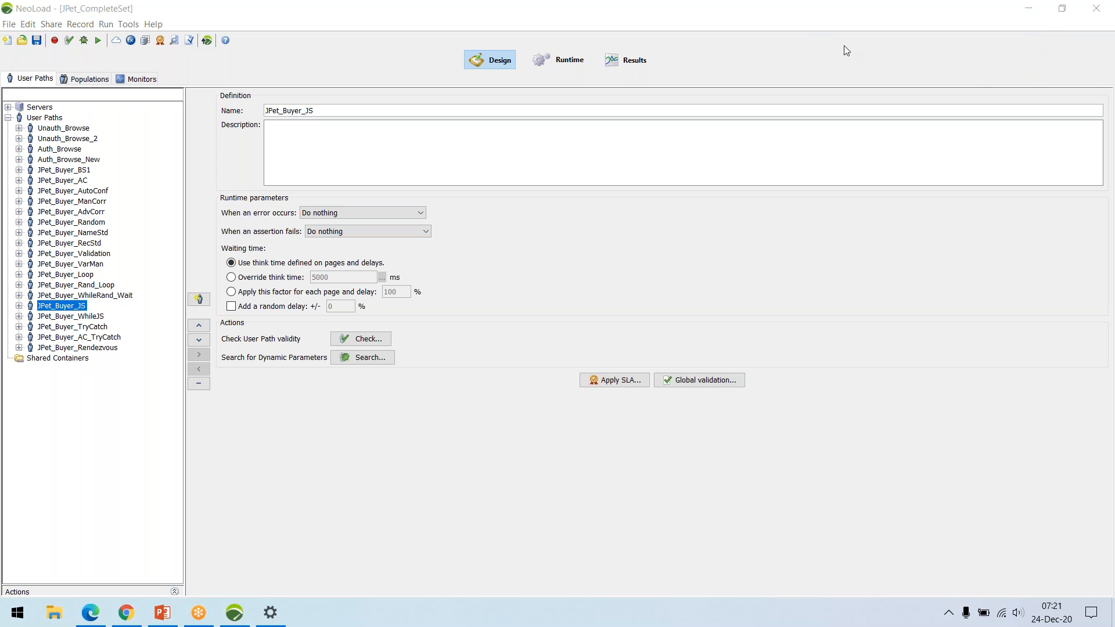